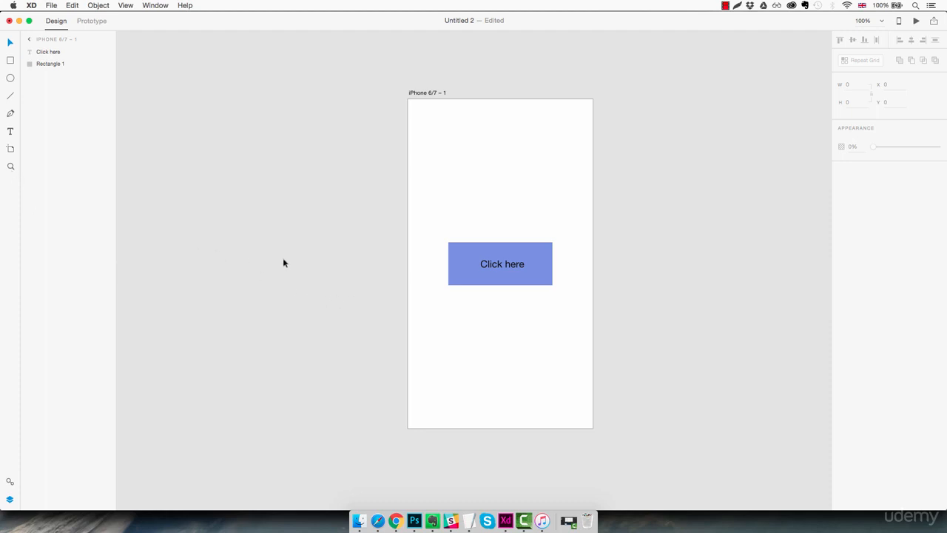
Inspect the Click here button at several zoom levels, from a close-up out to the whole artboard
{"action": "key", "text": "z"}
{"action": "left_click", "coordinate": [486, 230]}
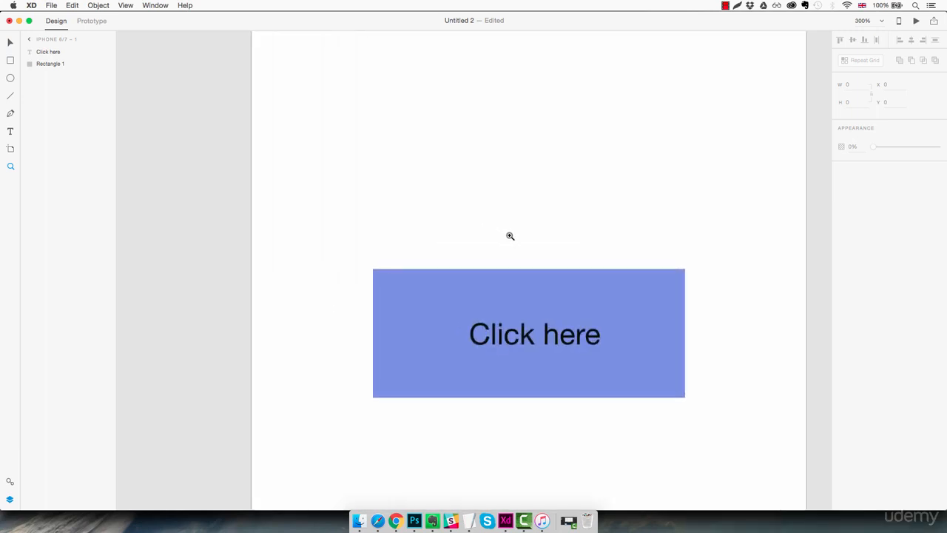
{"action": "scroll", "coordinate": [509, 235], "scroll_direction": "down", "scroll_amount": 2}
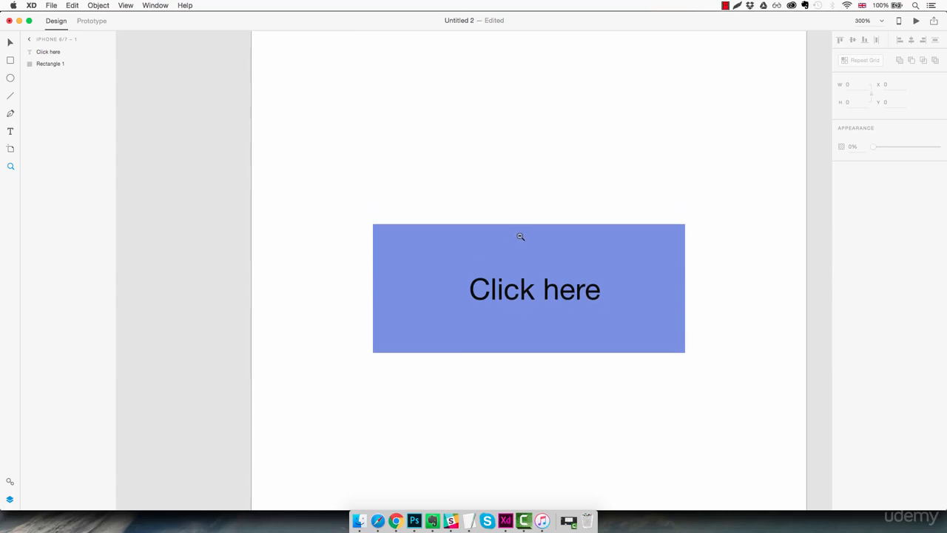
{"action": "left_click", "coordinate": [511, 205], "text": "alt"}
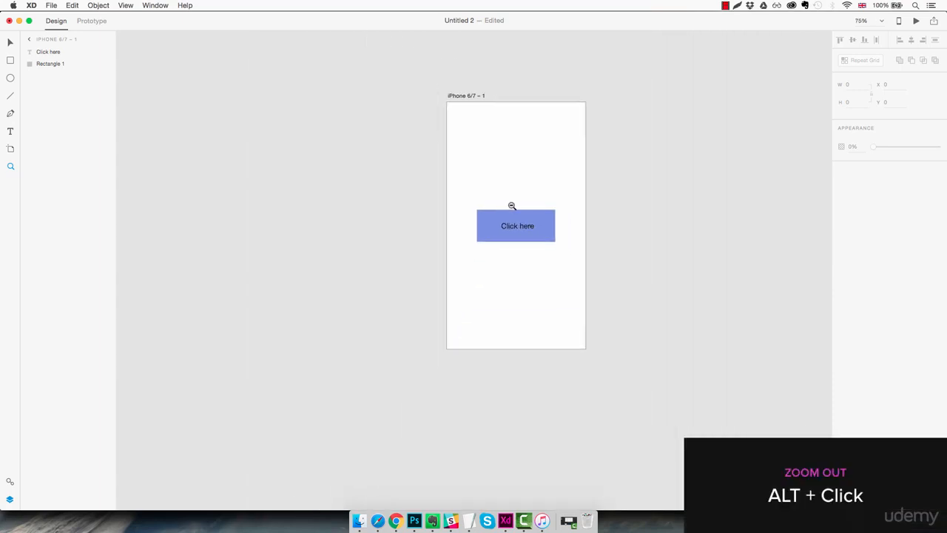
{"action": "left_click", "coordinate": [511, 205], "text": "alt"}
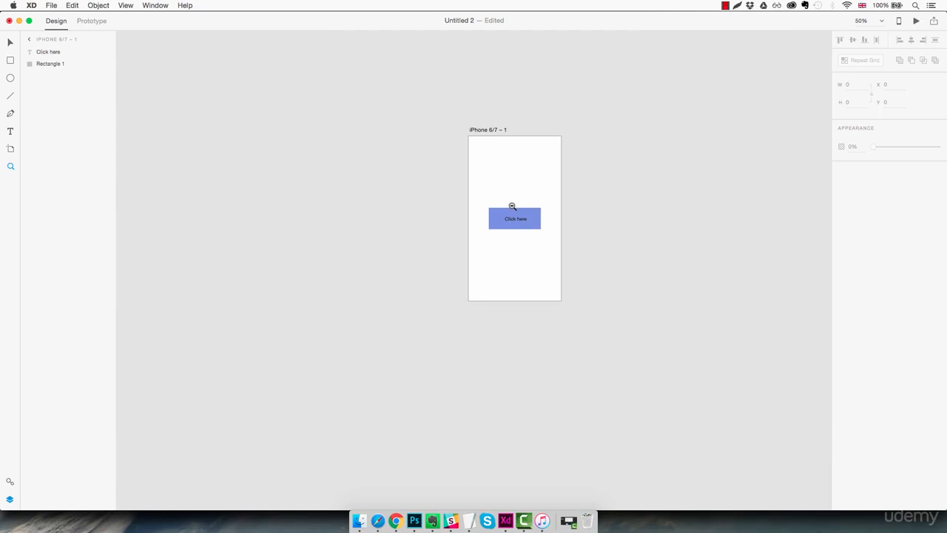
{"action": "left_click_drag", "start_coordinate": [503, 211], "coordinate": [532, 214]}
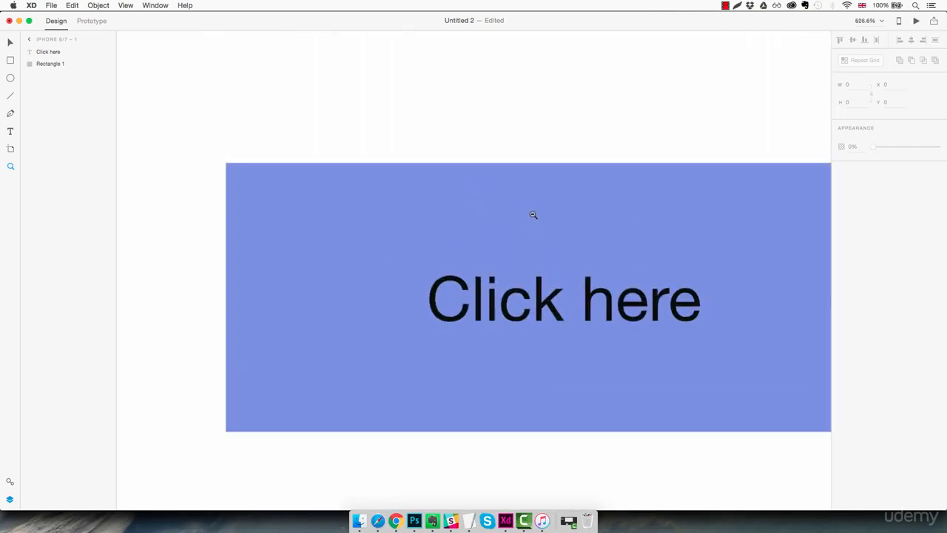
{"action": "scroll", "coordinate": [538, 214], "scroll_direction": "up", "scroll_amount": 3, "text": "alt"}
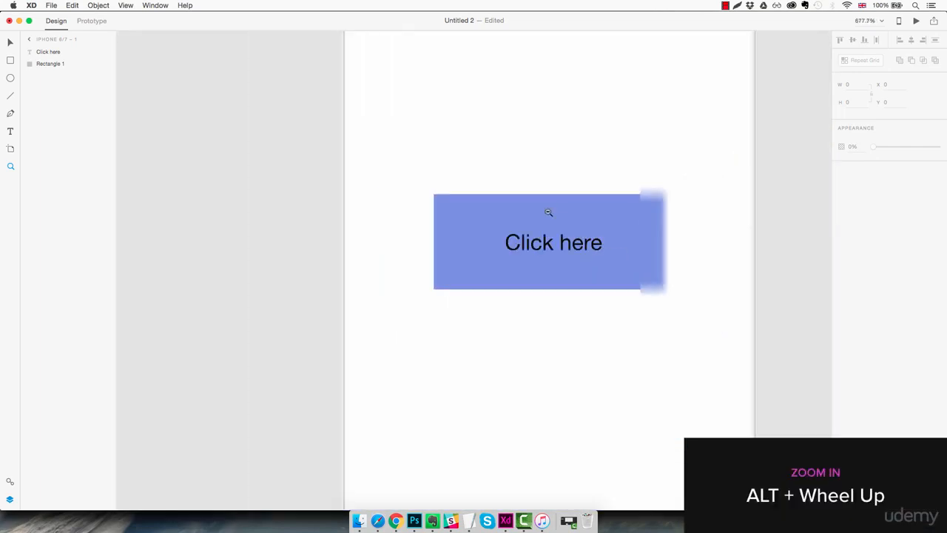
{"action": "scroll", "coordinate": [548, 212], "scroll_direction": "down", "scroll_amount": 10, "text": "alt"}
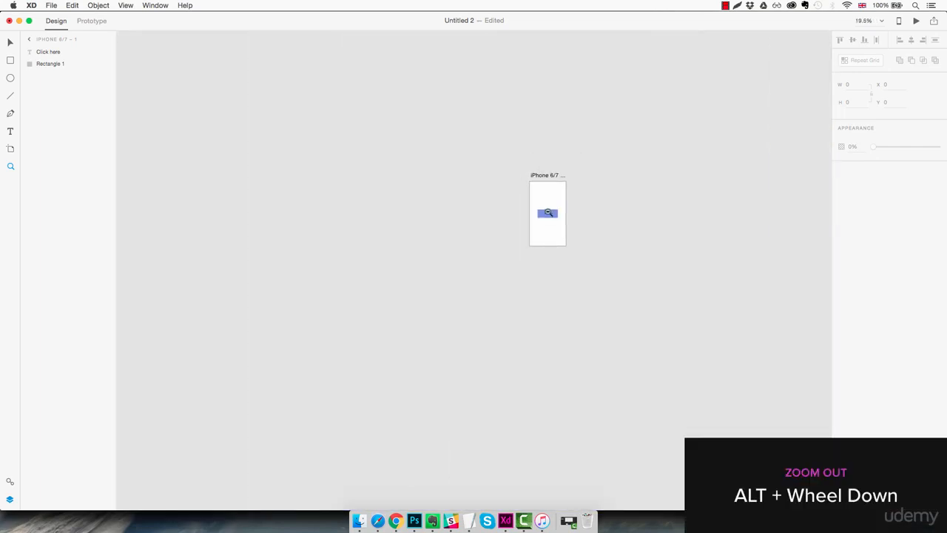
{"action": "scroll", "coordinate": [549, 212], "scroll_direction": "up", "scroll_amount": 5, "text": "alt"}
{"action": "scroll", "coordinate": [548, 212], "scroll_direction": "up", "scroll_amount": 1}
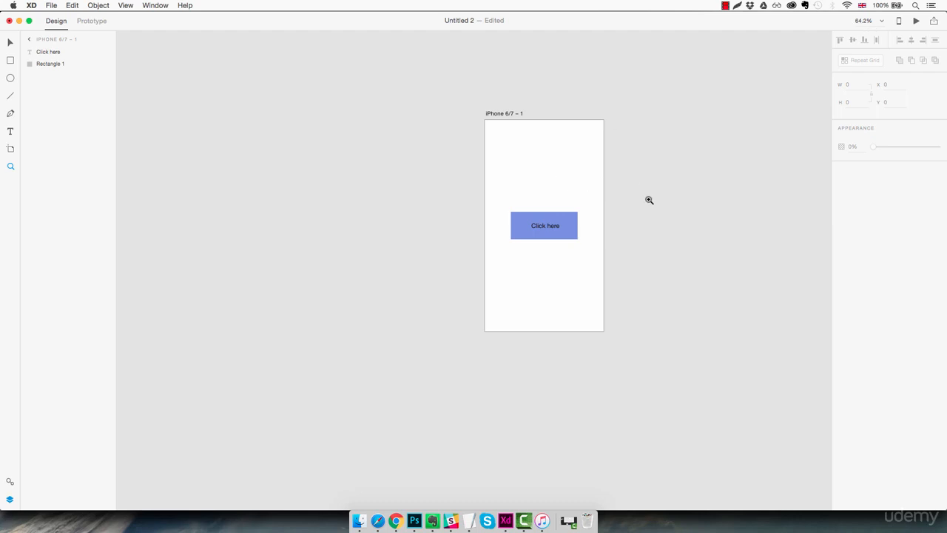
View the artboard at 100% and 200% zoom, and fit the whole artboard on screen
{"action": "key", "text": "super+1"}
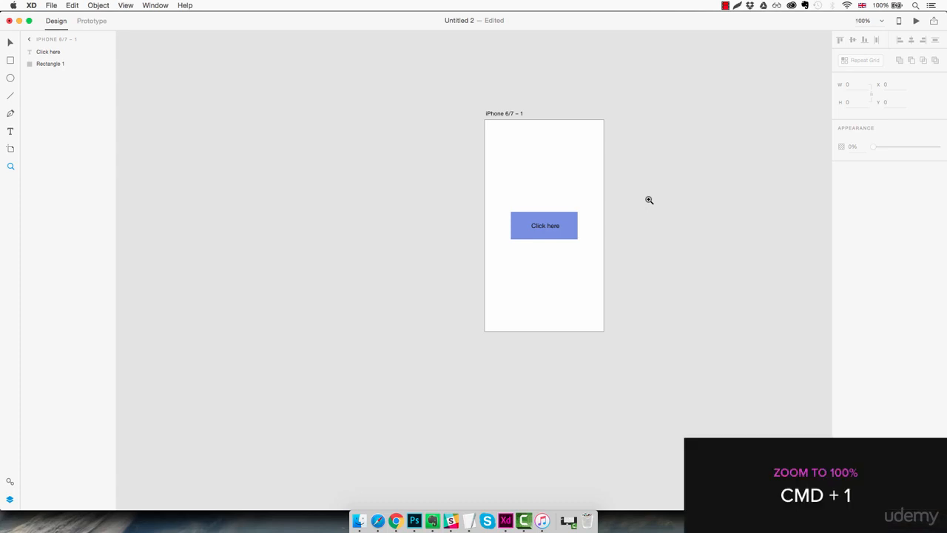
{"action": "left_click_drag", "start_coordinate": [649, 200], "coordinate": [609, 260]}
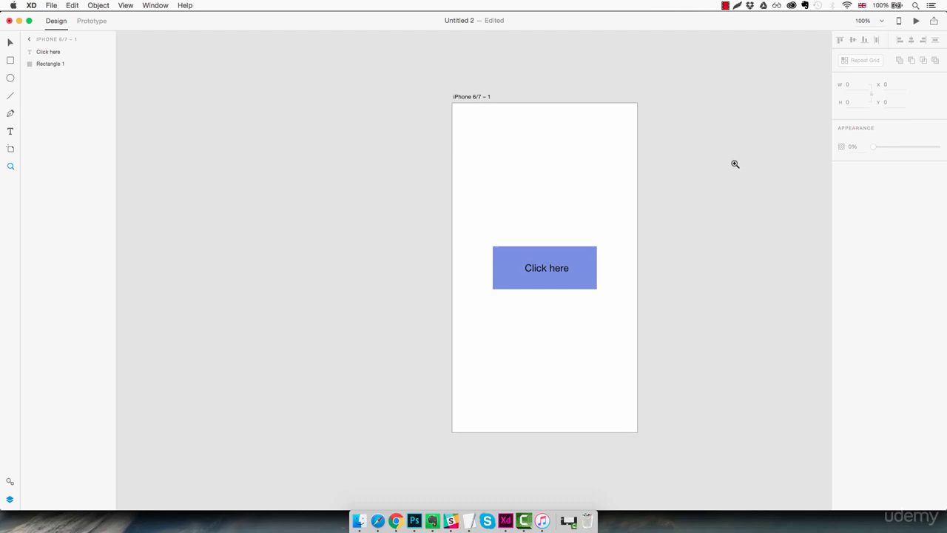
{"action": "key", "text": "super+2"}
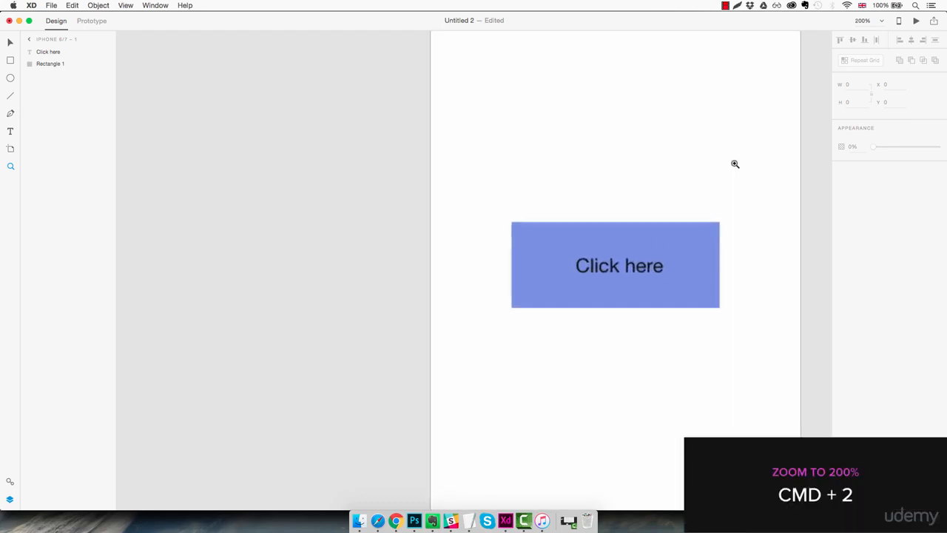
{"action": "left_click_drag", "start_coordinate": [759, 139], "coordinate": [663, 173]}
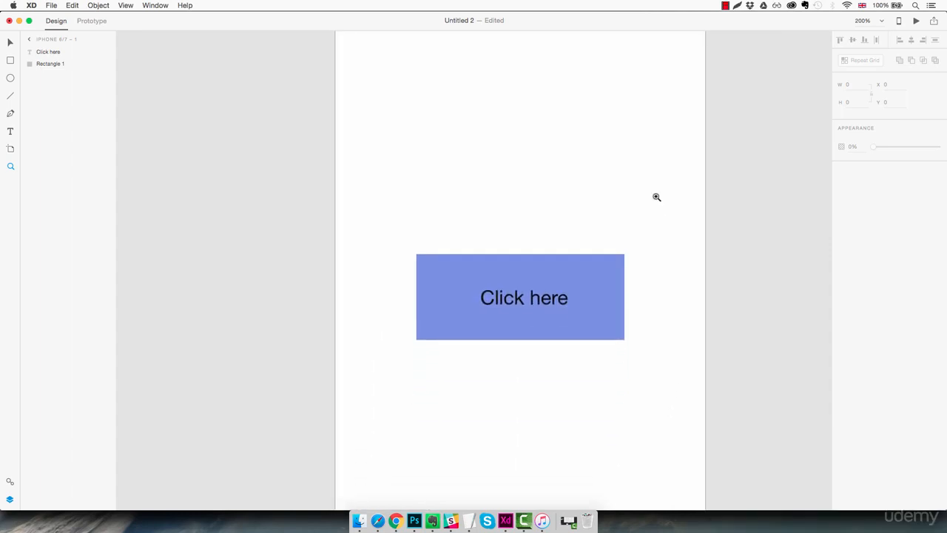
{"action": "key", "text": "super+0"}
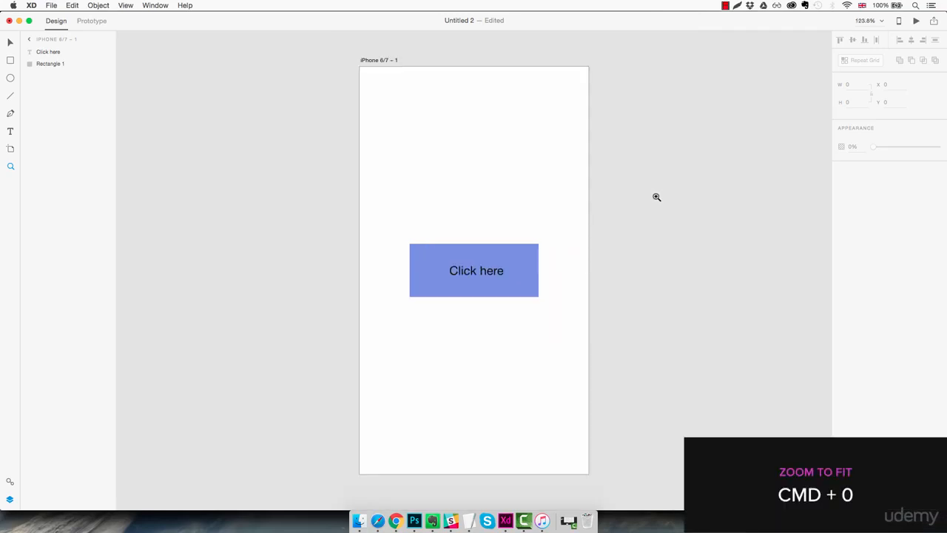
Add a second blank iPhone 6/7 artboard well above and to the left of the first, at about X -661, Y -1241
{"action": "left_click_drag", "start_coordinate": [289, 199], "coordinate": [549, 333]}
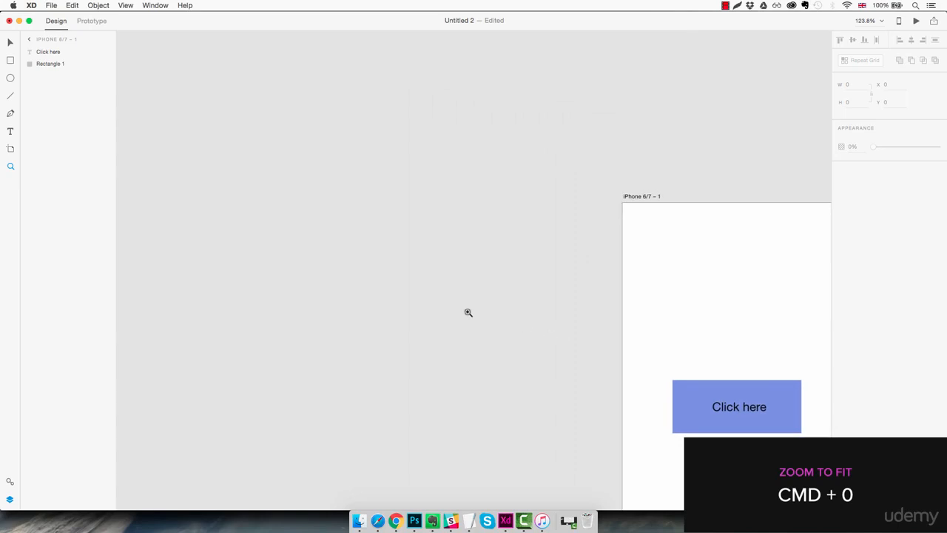
{"action": "key", "text": "a"}
{"action": "left_click", "coordinate": [172, 170]}
{"action": "key", "text": "v"}
{"action": "left_click_drag", "start_coordinate": [420, 234], "coordinate": [131, 52]}
{"action": "left_click_drag", "start_coordinate": [226, 140], "coordinate": [110, 27]}
{"action": "left_click_drag", "start_coordinate": [537, 464], "coordinate": [418, 103]}
{"action": "left_click_drag", "start_coordinate": [503, 390], "coordinate": [644, 264]}
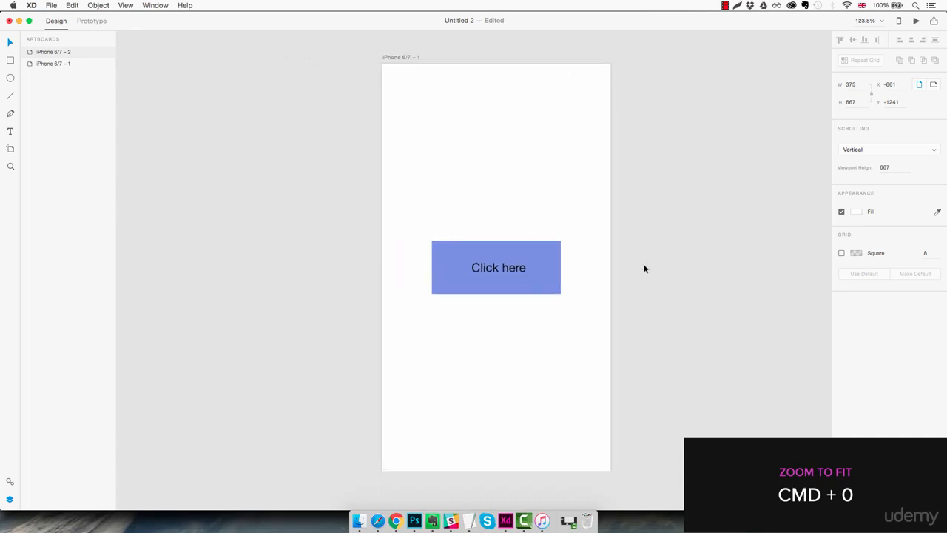
{"action": "key", "text": "super+0"}
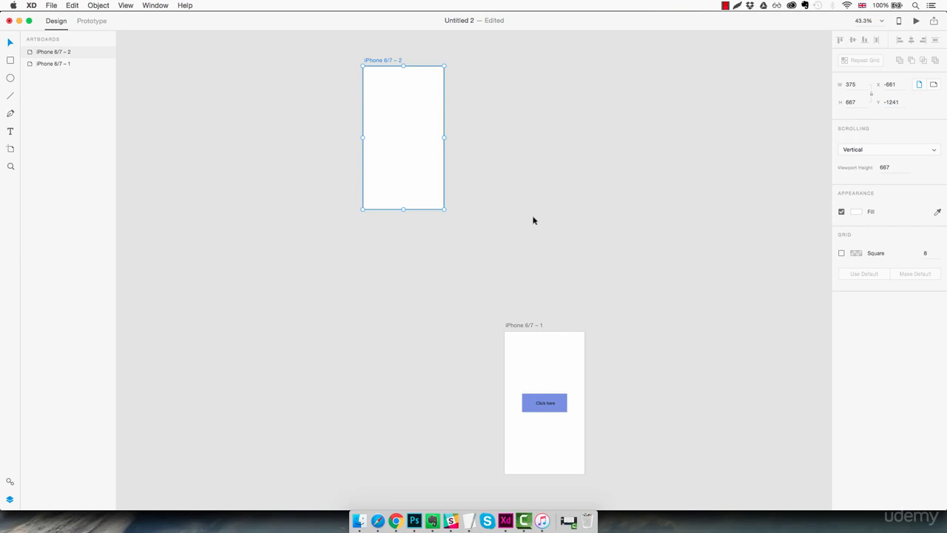
Move the blank second artboard down beside the first one, leaving a gap between them
{"action": "left_click_drag", "start_coordinate": [414, 120], "coordinate": [431, 372]}
{"action": "left_click", "coordinate": [541, 360]}
{"action": "key", "text": "z"}
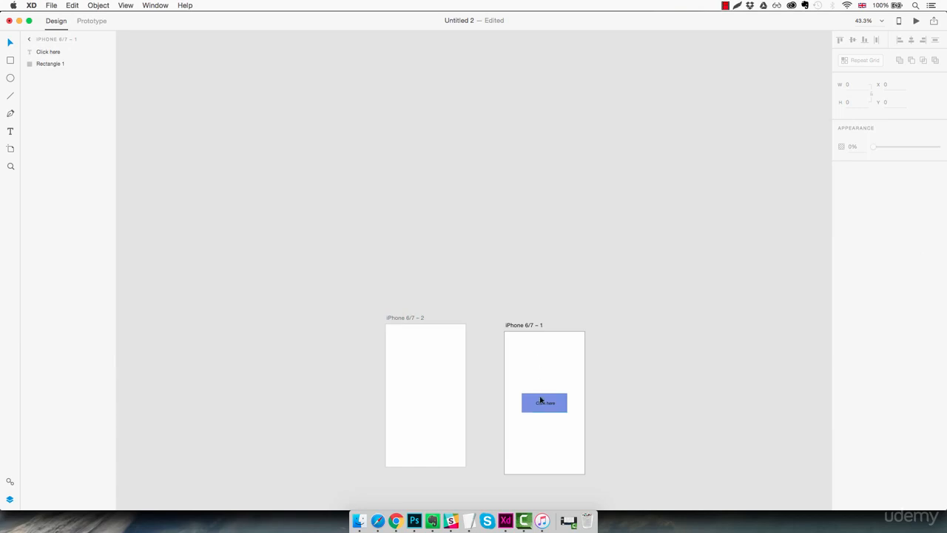
{"action": "left_click", "coordinate": [541, 398]}
Try moving the Click here text above the blue rectangle, and undo the move
{"action": "left_click", "coordinate": [585, 272]}
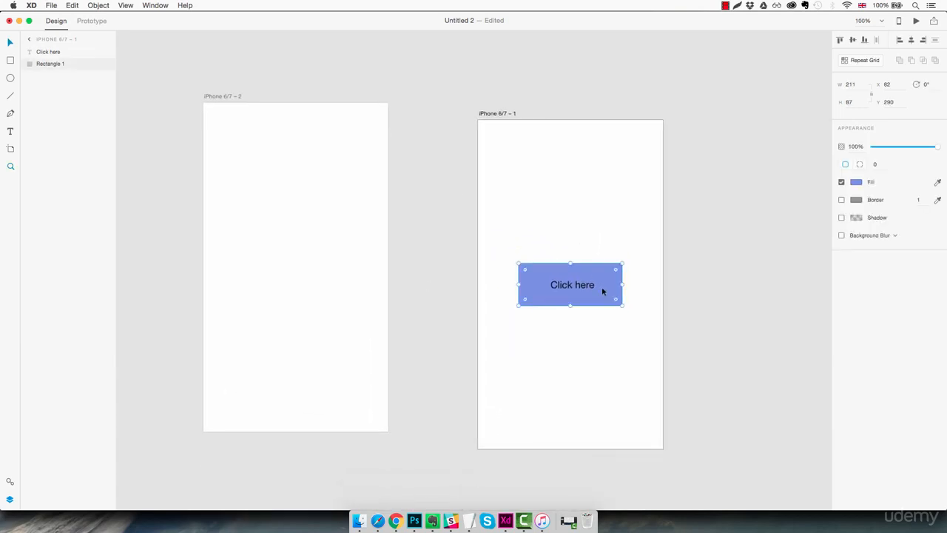
{"action": "left_click", "coordinate": [584, 284]}
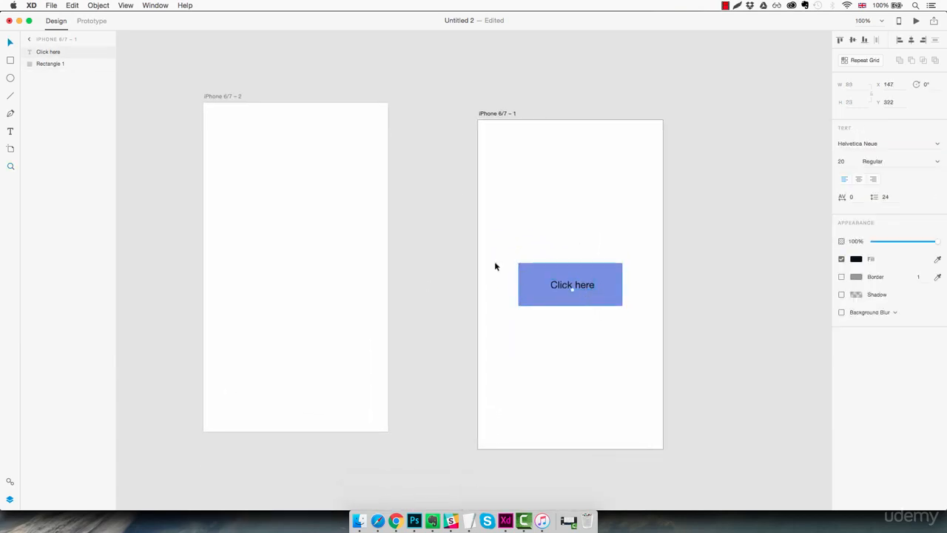
{"action": "left_click_drag", "start_coordinate": [583, 284], "coordinate": [565, 175]}
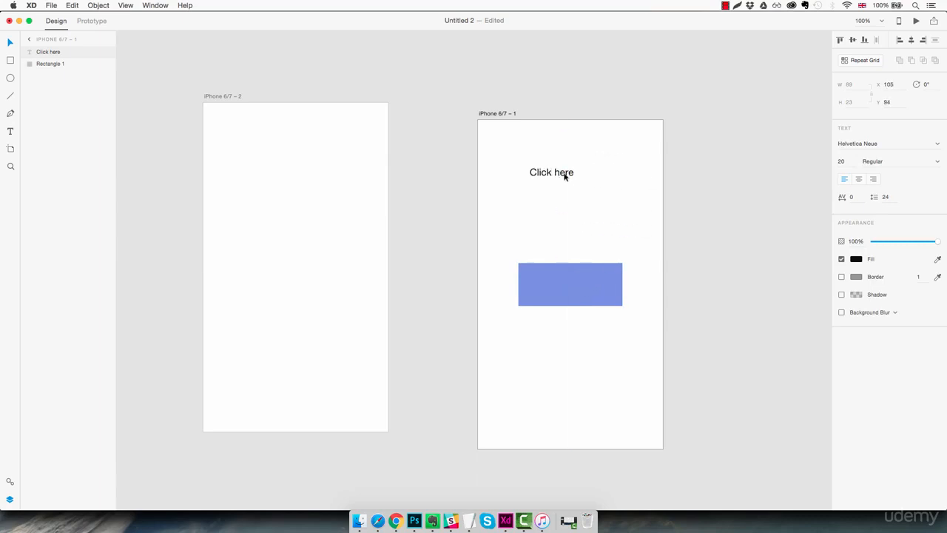
{"action": "key", "text": "super+z"}
{"action": "left_click", "coordinate": [585, 216]}
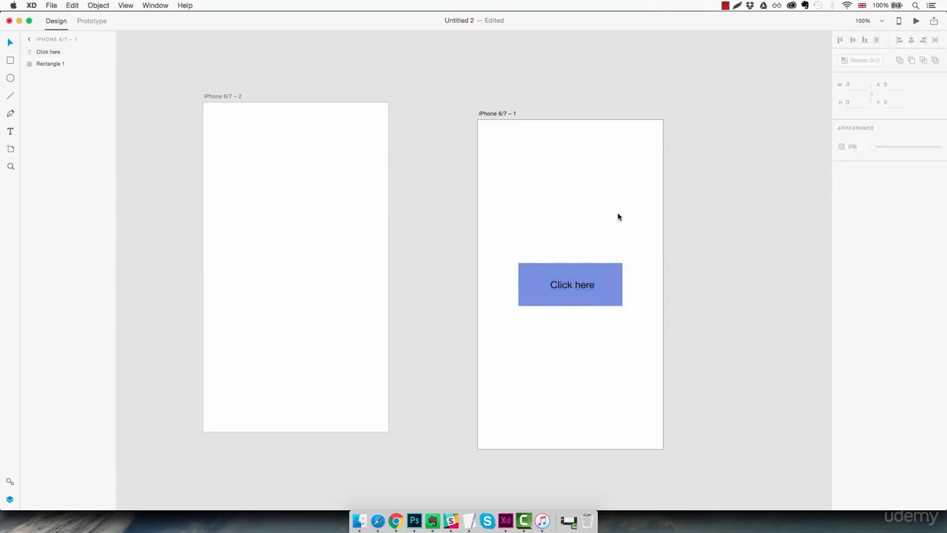
Delete the Click here text from the blue rectangle on the first artboard
{"action": "left_click_drag", "start_coordinate": [618, 214], "coordinate": [525, 340]}
{"action": "mouse_move", "coordinate": [593, 300]}
{"action": "left_mouse_down"}
{"action": "mouse_move", "coordinate": [606, 262]}
{"action": "mouse_move", "coordinate": [593, 191]}
{"action": "mouse_move", "coordinate": [589, 293]}
{"action": "mouse_move", "coordinate": [595, 302]}
{"action": "mouse_move", "coordinate": [601, 293]}
{"action": "left_mouse_up"}
{"action": "left_click", "coordinate": [602, 240]}
{"action": "left_click", "coordinate": [586, 284]}
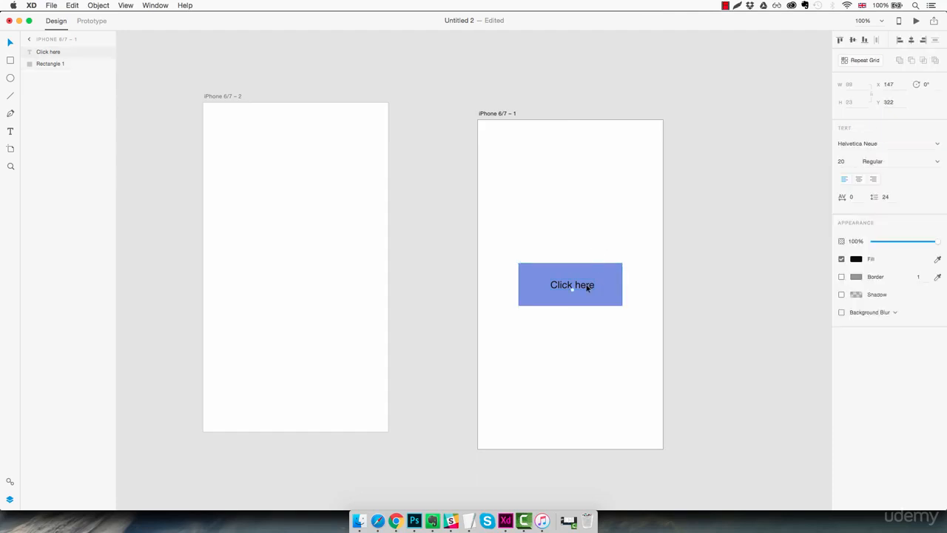
{"action": "key", "text": "Delete"}
Duplicate the blue rectangle into an evenly spaced vertical column of three and select all three together
{"action": "left_click_drag", "start_coordinate": [585, 284], "coordinate": [585, 326]}
{"action": "left_click", "coordinate": [612, 368]}
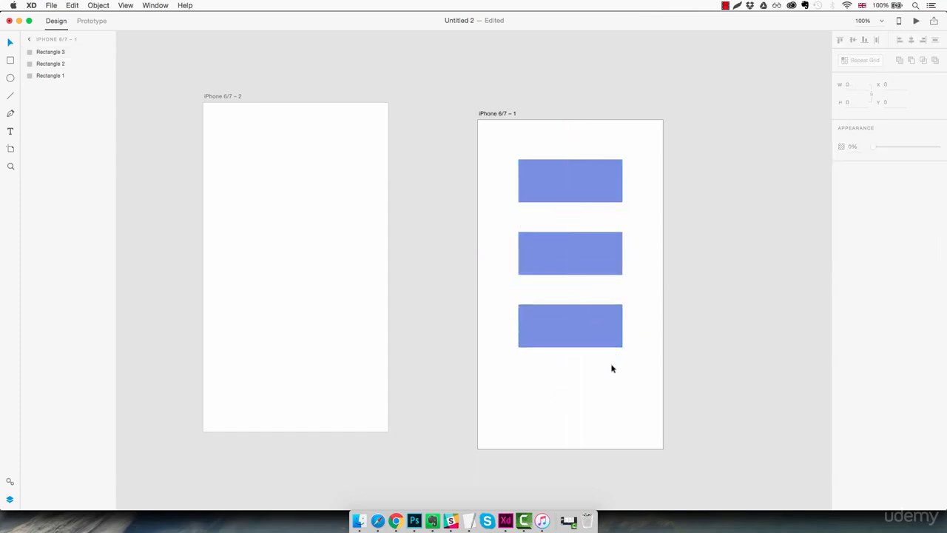
{"action": "left_click", "coordinate": [594, 185]}
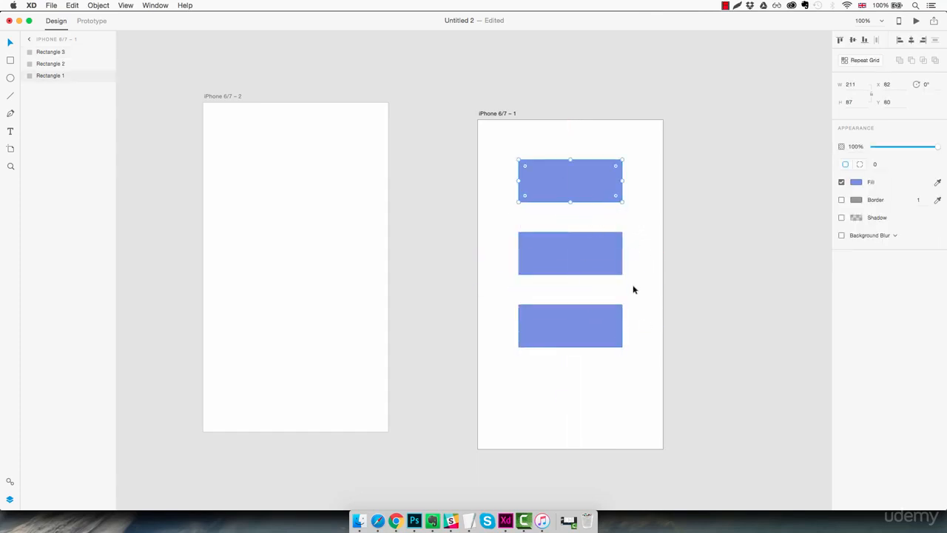
{"action": "left_click", "coordinate": [583, 326], "text": "shift"}
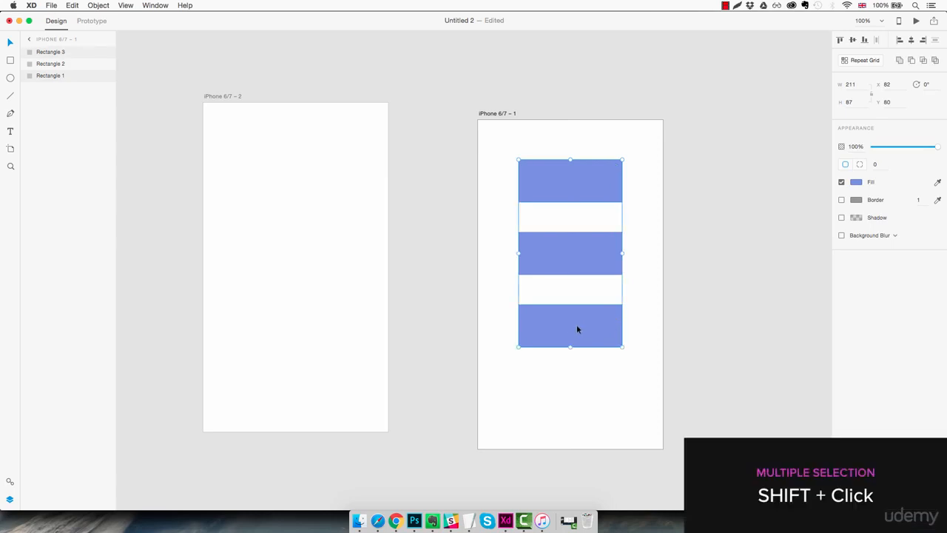
{"action": "mouse_move", "coordinate": [577, 328]}
{"action": "left_mouse_down"}
{"action": "mouse_move", "coordinate": [621, 325]}
{"action": "mouse_move", "coordinate": [586, 321]}
{"action": "mouse_move", "coordinate": [579, 337]}
{"action": "mouse_move", "coordinate": [581, 319]}
{"action": "mouse_move", "coordinate": [576, 328]}
{"action": "left_mouse_up"}
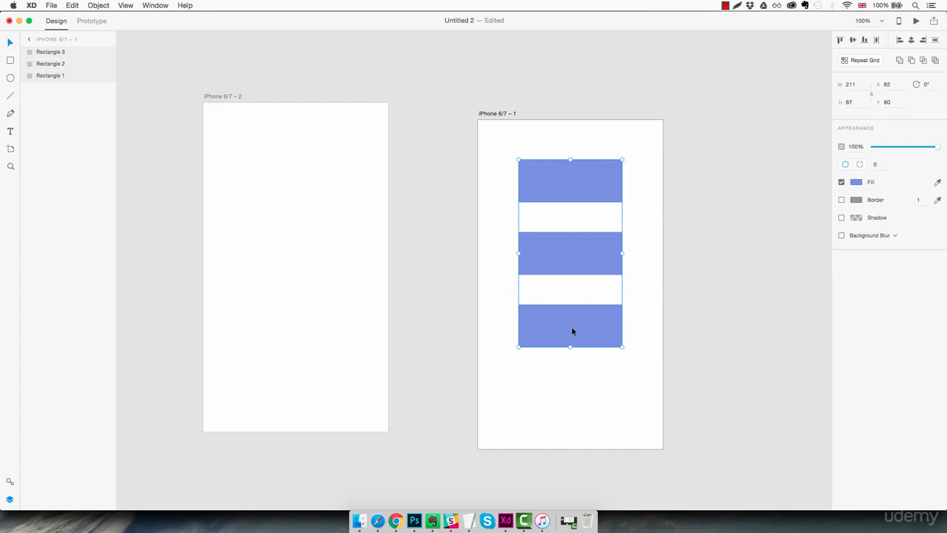
Delete the two lower blue rectangles together, keeping only the uppermost one
{"action": "left_click", "coordinate": [636, 264]}
{"action": "left_click_drag", "start_coordinate": [640, 245], "coordinate": [571, 334]}
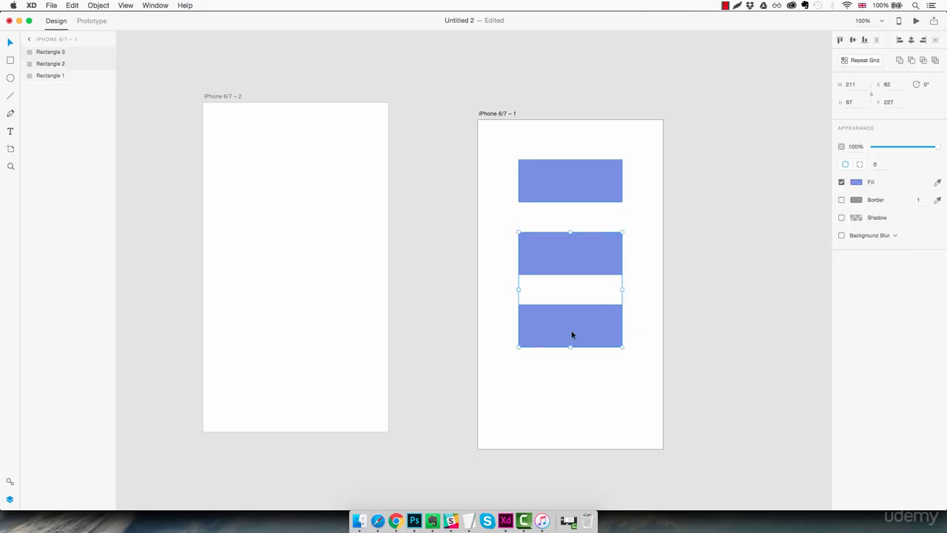
{"action": "key", "text": "Delete"}
Move the blue rectangle near the artboard's upper-left corner, down to its bottom edge, and back up to about X 22, Y 19
{"action": "left_click_drag", "start_coordinate": [581, 180], "coordinate": [555, 153]}
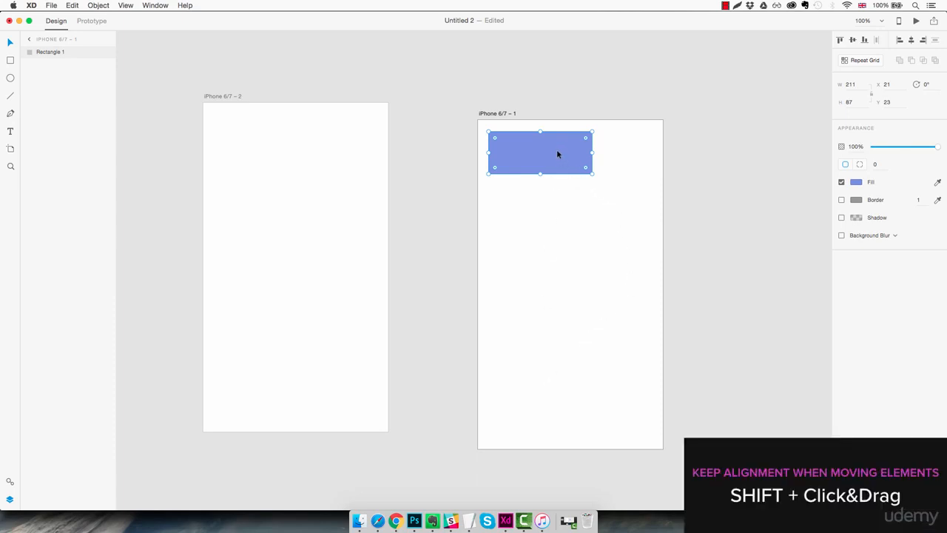
{"action": "left_click_drag", "start_coordinate": [555, 152], "coordinate": [531, 430]}
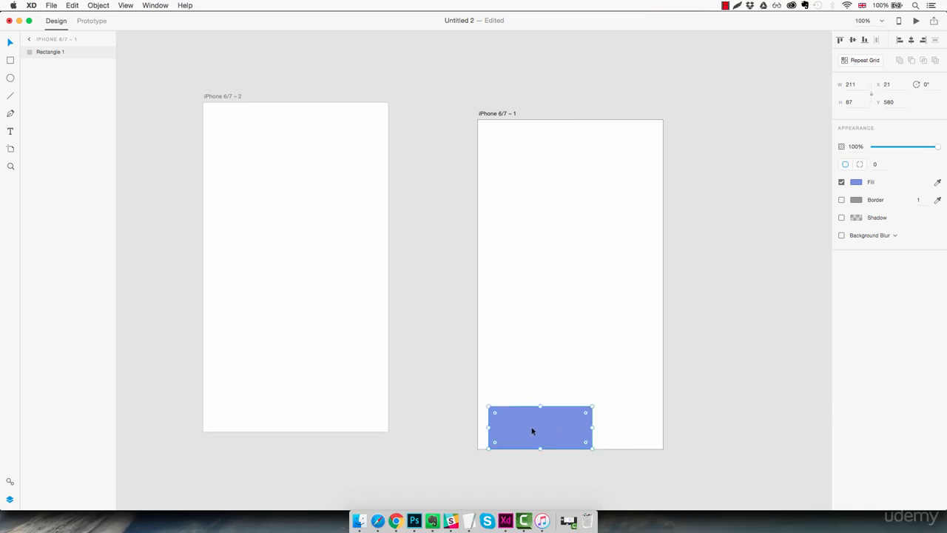
{"action": "left_click_drag", "start_coordinate": [532, 431], "coordinate": [532, 154]}
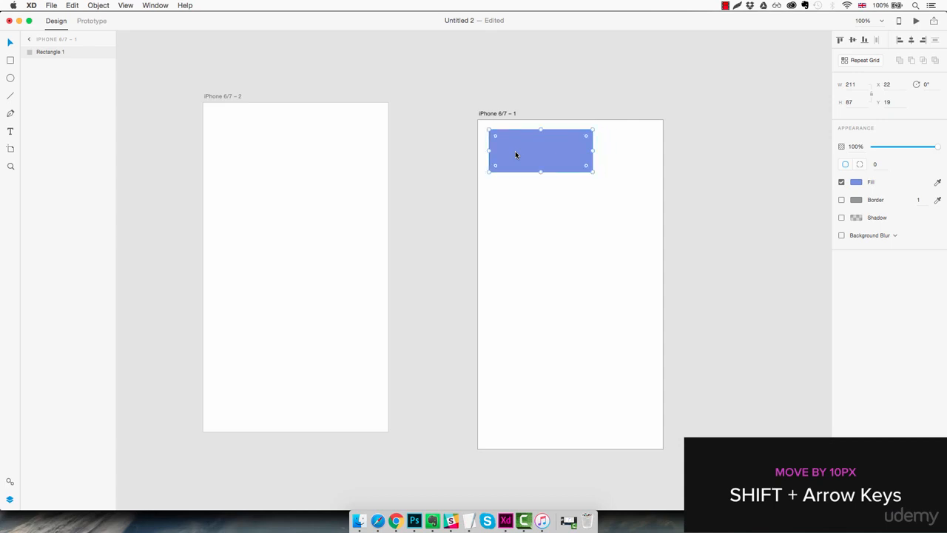
Nudge the blue rectangle up and down in 10 px increments, ending at Y 49
{"action": "key", "text": "shift+Down"}
{"action": "key", "text": "shift+Down"}
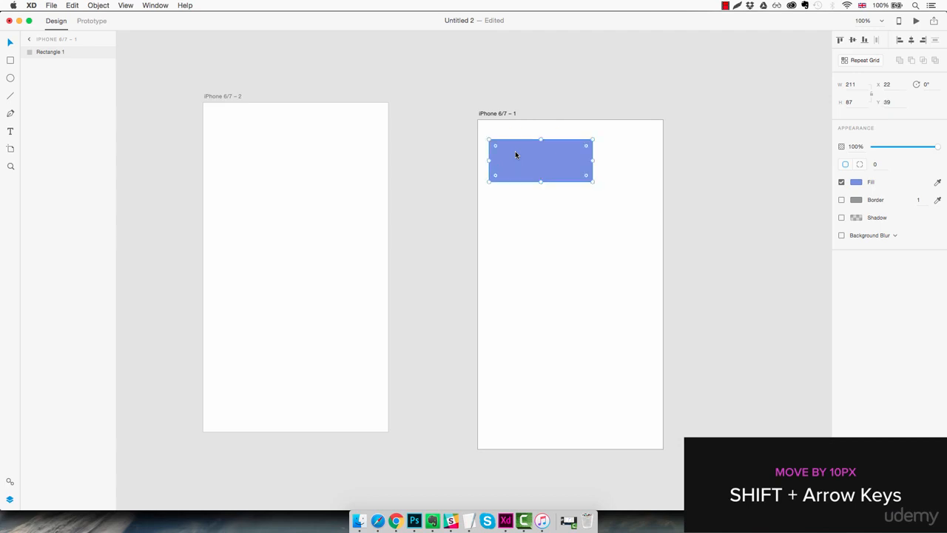
{"action": "key", "text": "shift+Up"}
{"action": "key", "text": "shift+Up"}
{"action": "key", "text": "shift+Down"}
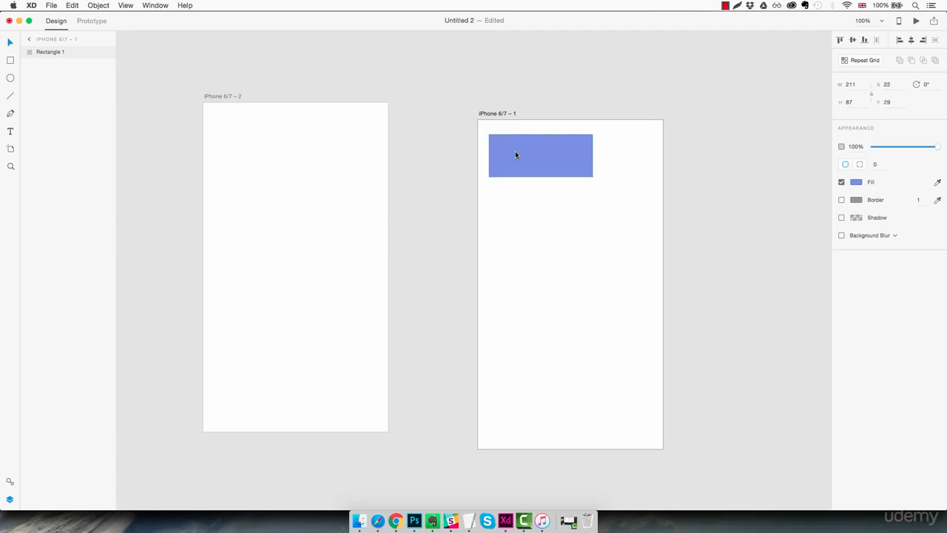
{"action": "key", "text": "shift+Down"}
{"action": "key", "text": "shift+Down"}
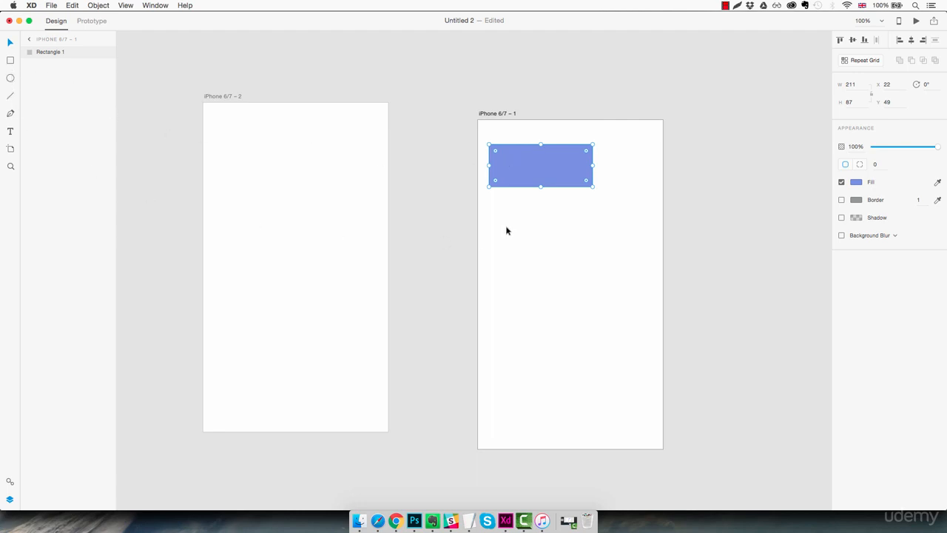
Draw a rectangle about 267 by 188 below the blue one, at about X 33, Y 188
{"action": "key", "text": "r"}
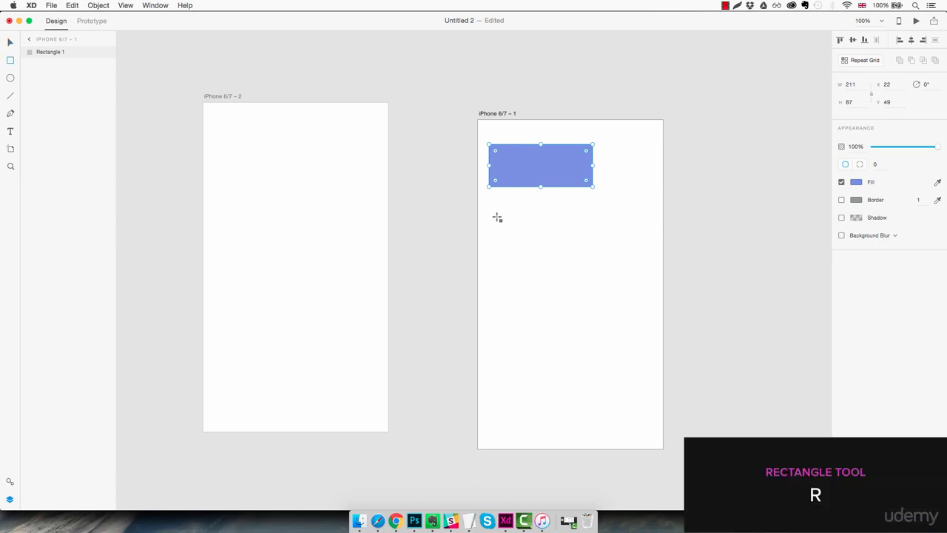
{"action": "left_click_drag", "start_coordinate": [494, 212], "coordinate": [625, 304]}
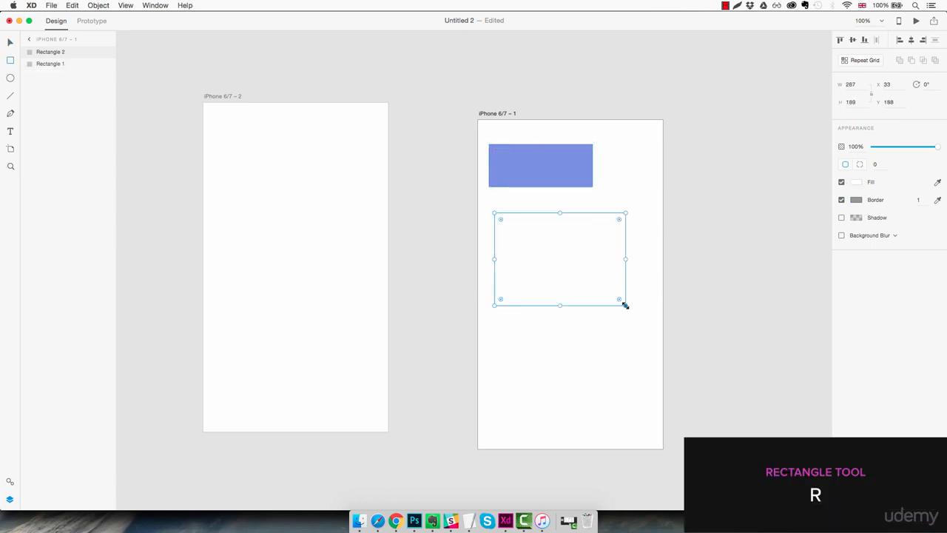
Replace the lower white rectangle with a circle about 231 by 231, at about X 66, Y 221
{"action": "key", "text": "Delete"}
{"action": "key", "text": "e"}
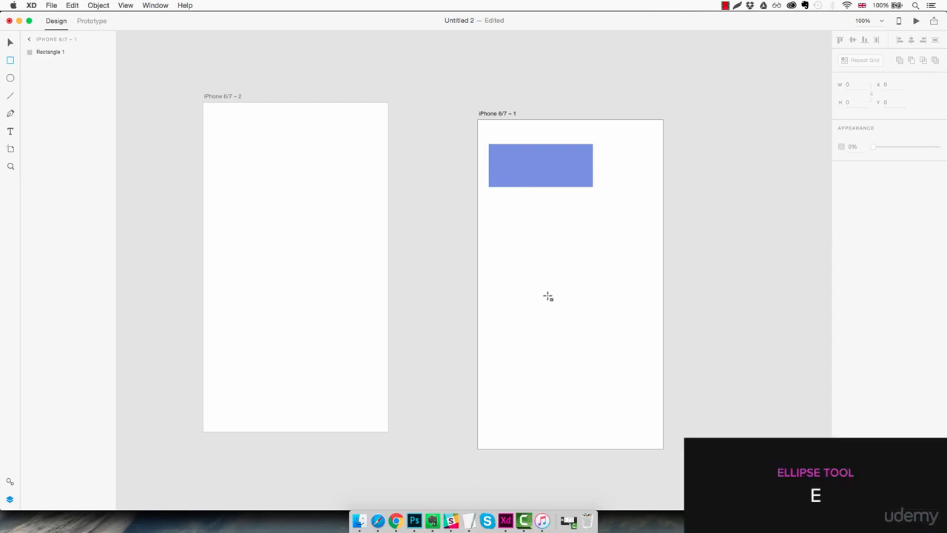
{"action": "left_click_drag", "start_coordinate": [511, 228], "coordinate": [627, 343]}
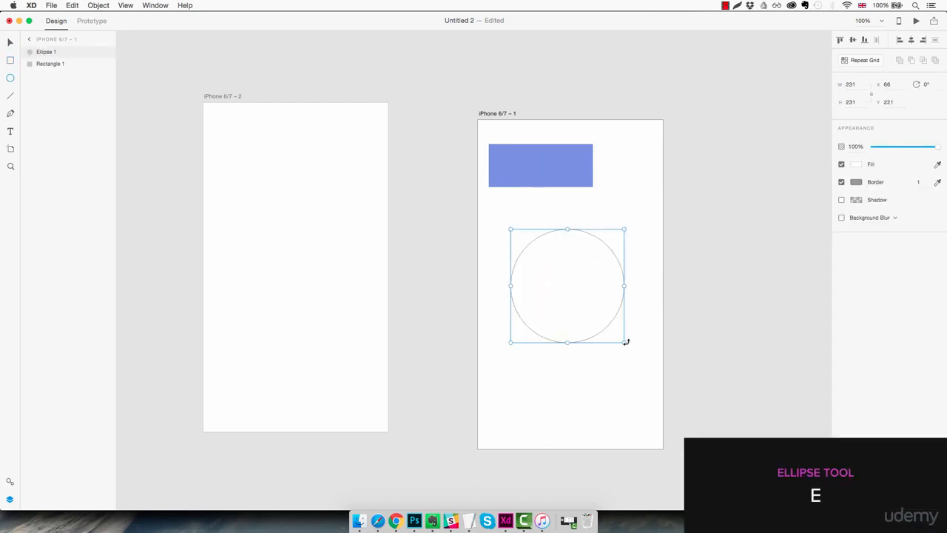
Delete the circle and add the text "sdiusahiduas" below the blue rectangle, at about X 115, Y 285
{"action": "key", "text": "Delete"}
{"action": "key", "text": "t"}
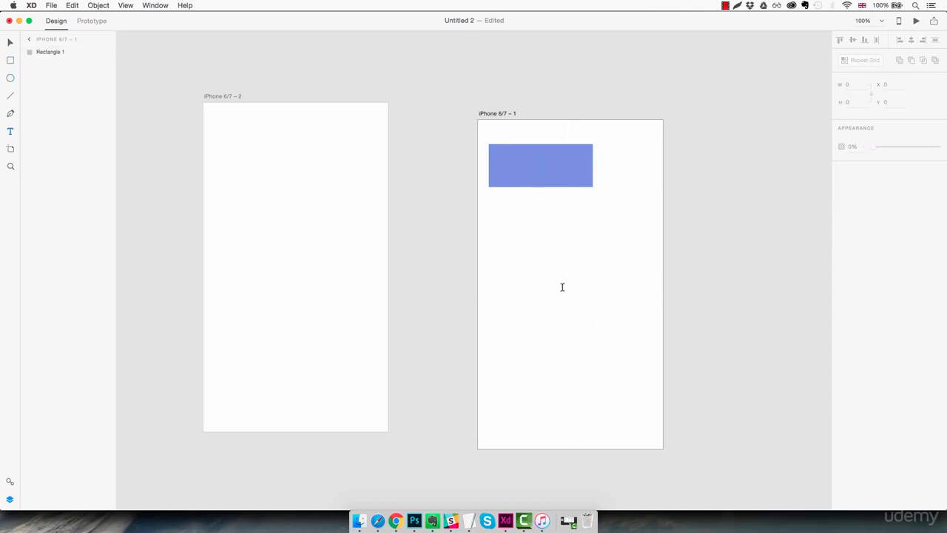
{"action": "left_click", "coordinate": [534, 258]}
{"action": "type", "text": "sdiusahiduas"}
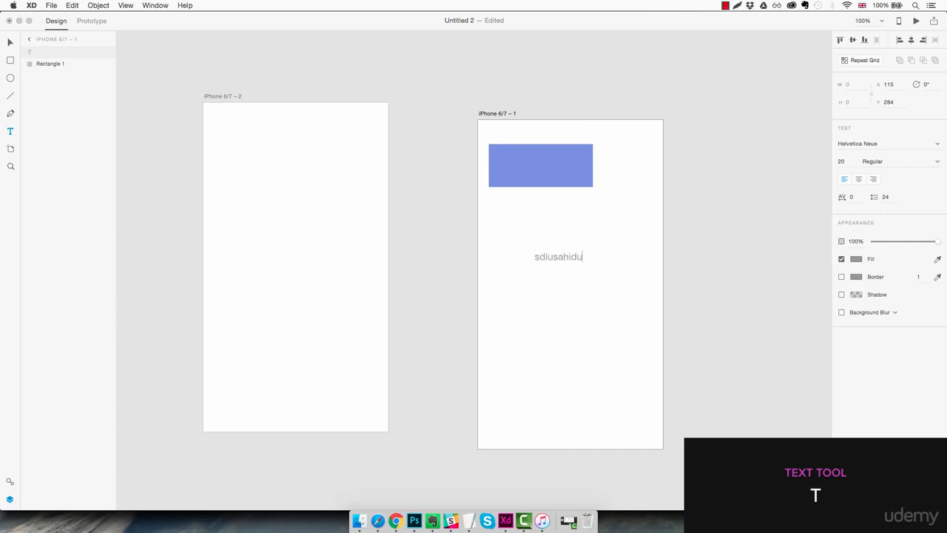
{"action": "key", "text": "Return"}
{"action": "key", "text": "Escape"}
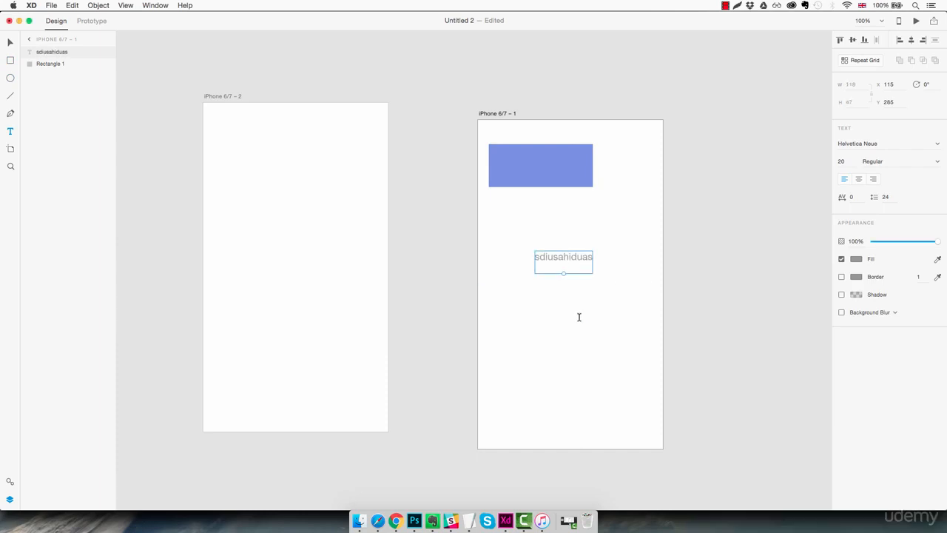
Delete the sample text and select the blue rectangle
{"action": "key", "text": "Delete"}
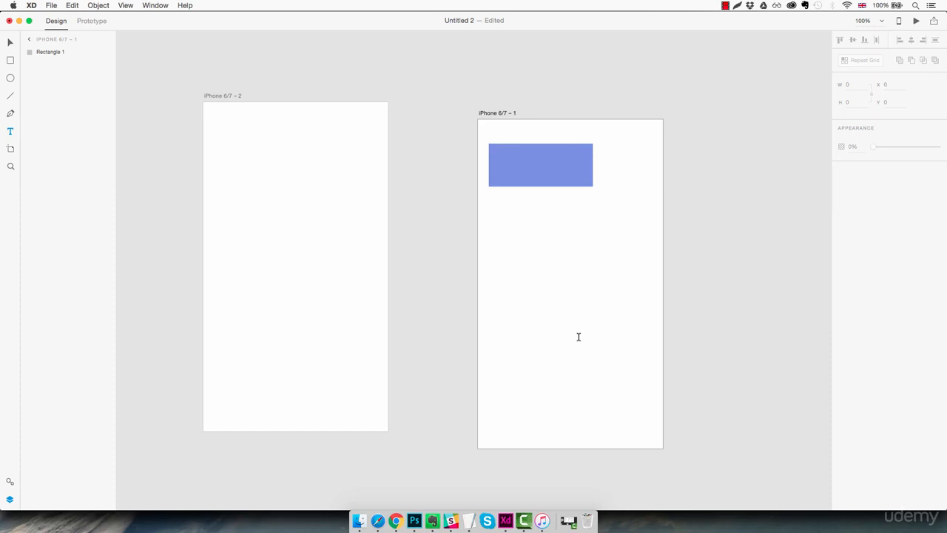
{"action": "key", "text": "v"}
{"action": "left_click", "coordinate": [560, 166]}
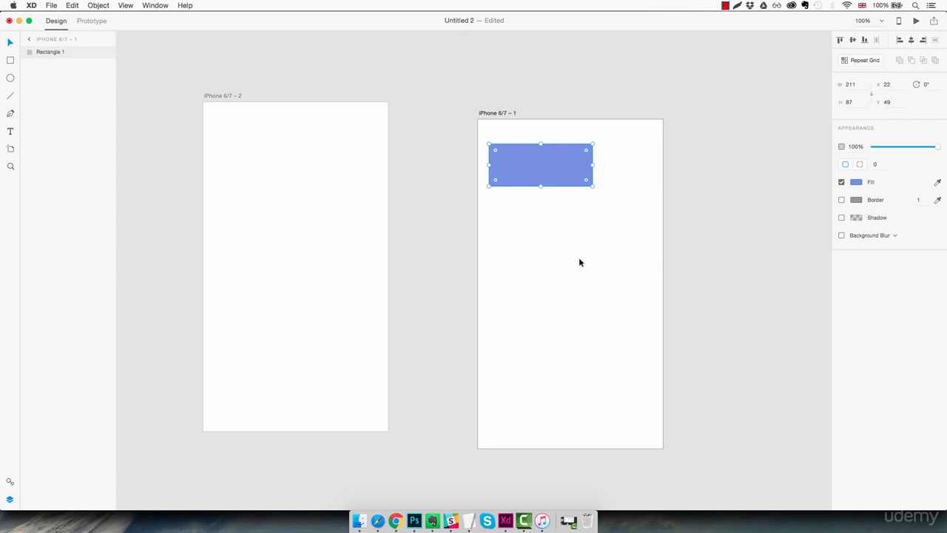
Try duplicating the blue rectangle and moving the copy straight below the original
{"action": "key", "text": "super+d"}
{"action": "left_click_drag", "start_coordinate": [552, 170], "coordinate": [550, 235]}
{"action": "key", "text": "super+z"}
{"action": "key", "text": "super+z"}
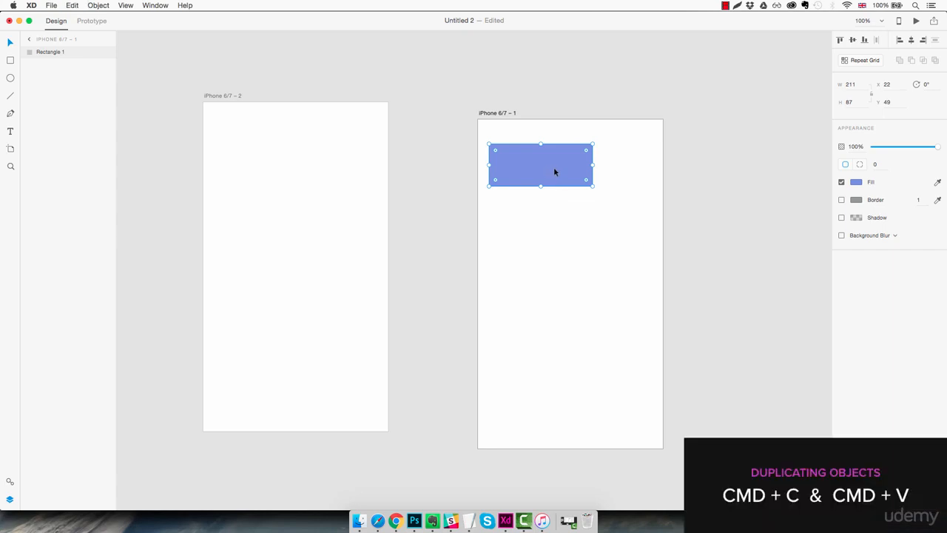
Try pasting a copy of the blue rectangle and moving it further down the artboard
{"action": "left_click", "coordinate": [557, 260]}
{"action": "key", "text": "super+v"}
{"action": "left_click_drag", "start_coordinate": [571, 152], "coordinate": [579, 264]}
{"action": "key", "text": "super+z"}
{"action": "key", "text": "super+z"}
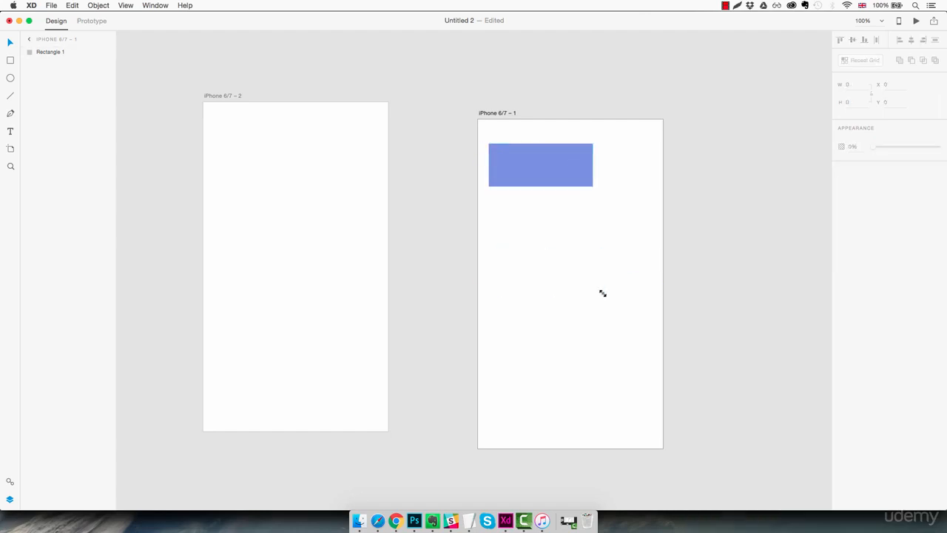
Duplicate the blue rectangle straight downwards, placing the copy at about X 22, Y 194
{"action": "left_click", "coordinate": [553, 171]}
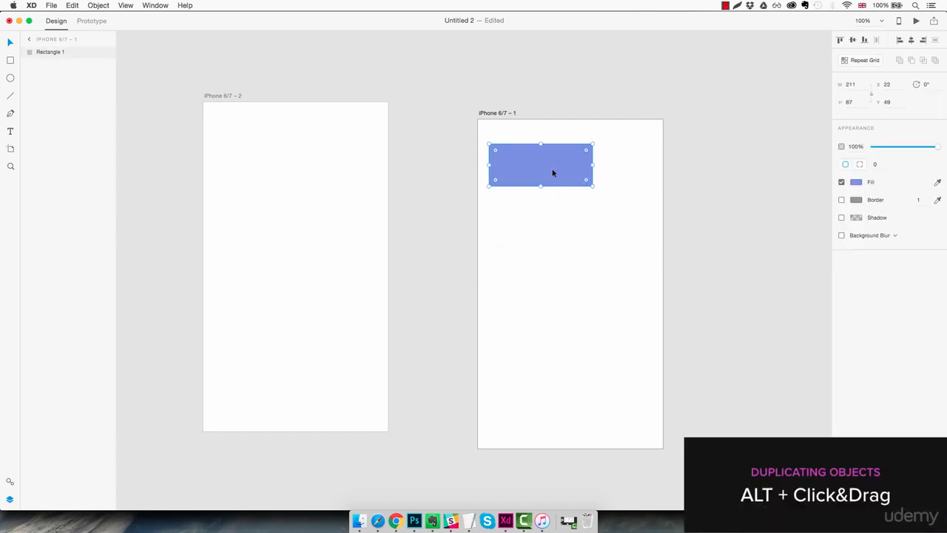
{"action": "key", "text": "alt"}
{"action": "left_click_drag", "start_coordinate": [552, 170], "coordinate": [551, 241]}
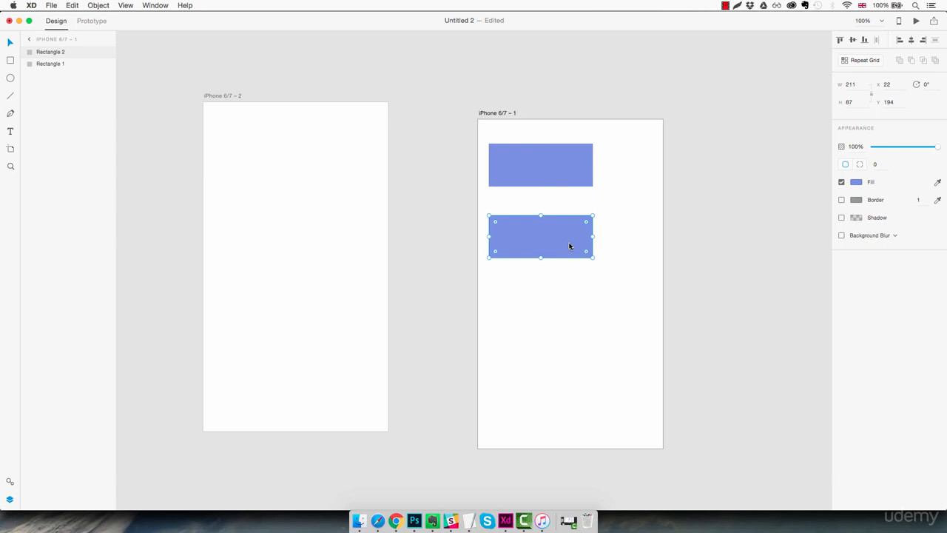
Add the text "Click" centred on the lower blue rectangle and set its fill to near-black
{"action": "key", "text": "t"}
{"action": "left_click", "coordinate": [559, 328]}
{"action": "type", "text": "C"}
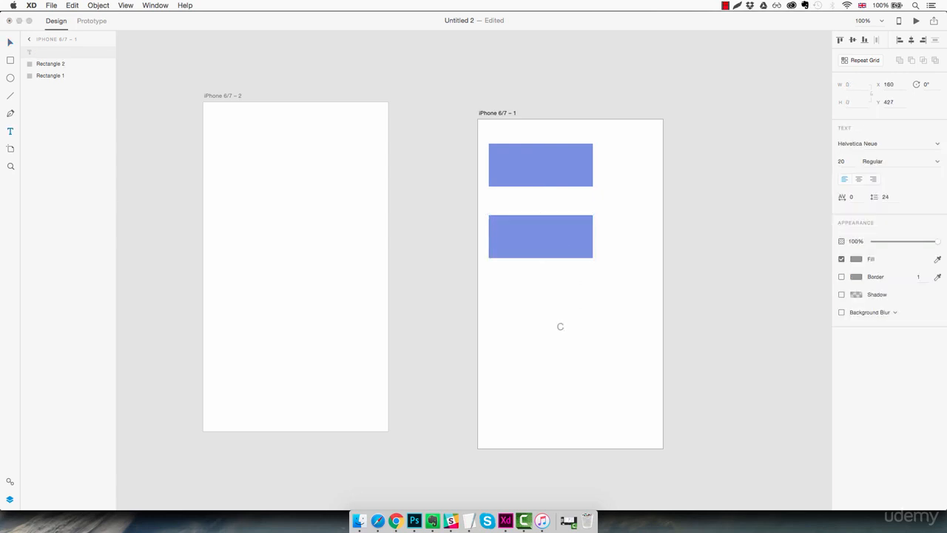
{"action": "type", "text": "lick"}
{"action": "left_click_drag", "start_coordinate": [576, 326], "coordinate": [550, 236]}
{"action": "left_click", "coordinate": [856, 259]}
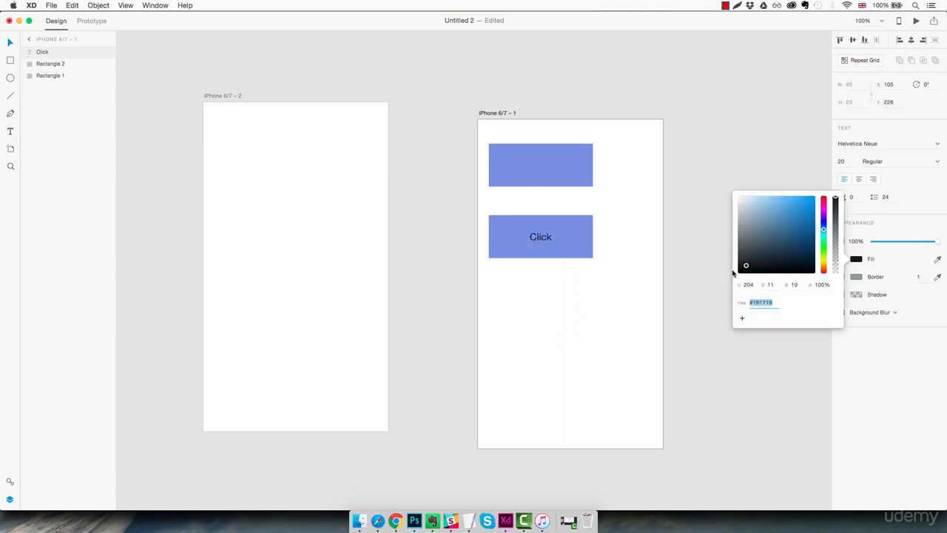
{"action": "left_click", "coordinate": [579, 318]}
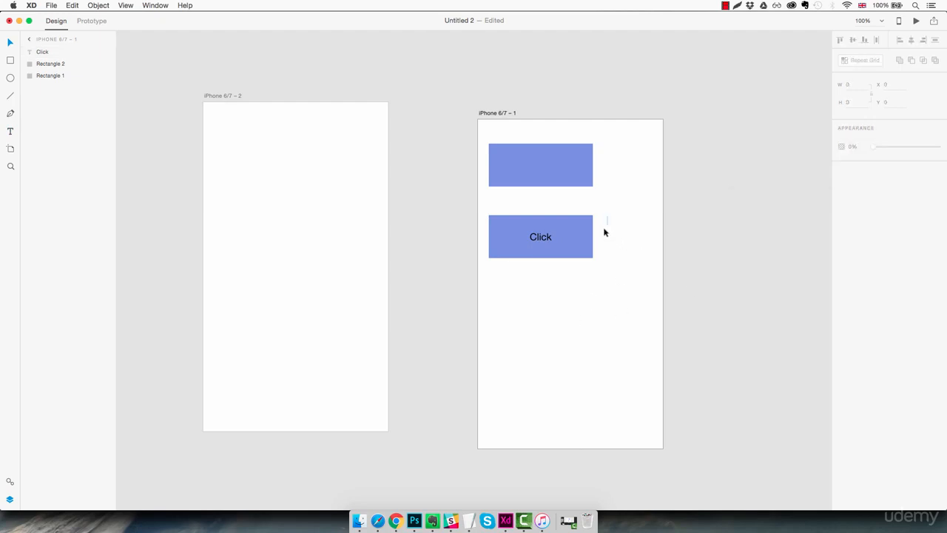
Group the "Click" text with the lower blue rectangle and check the layers inside the group
{"action": "left_click_drag", "start_coordinate": [608, 215], "coordinate": [507, 269]}
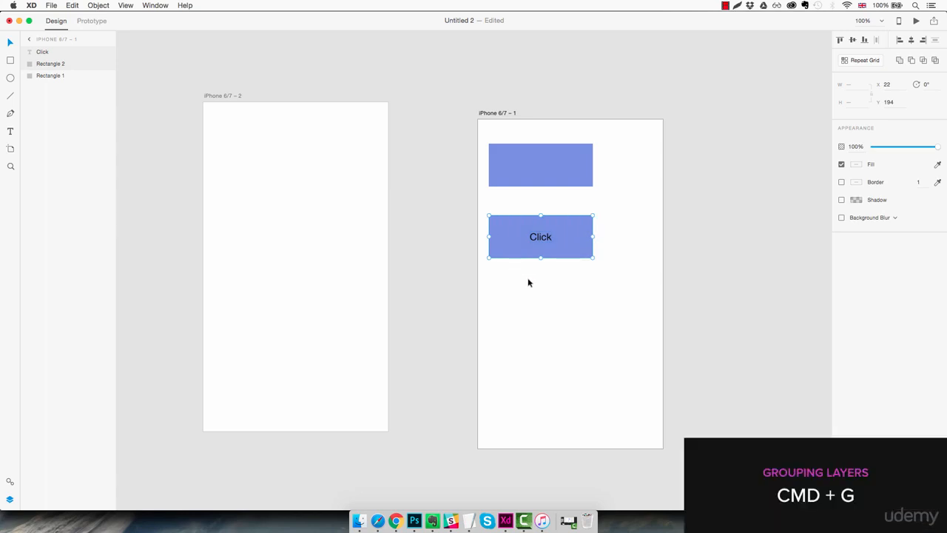
{"action": "key", "text": "super+g"}
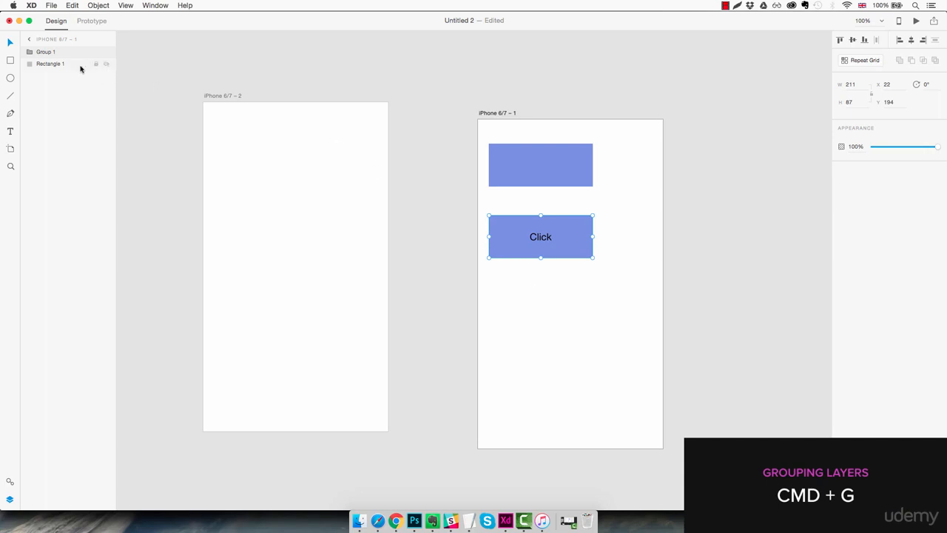
{"action": "left_click", "coordinate": [29, 52]}
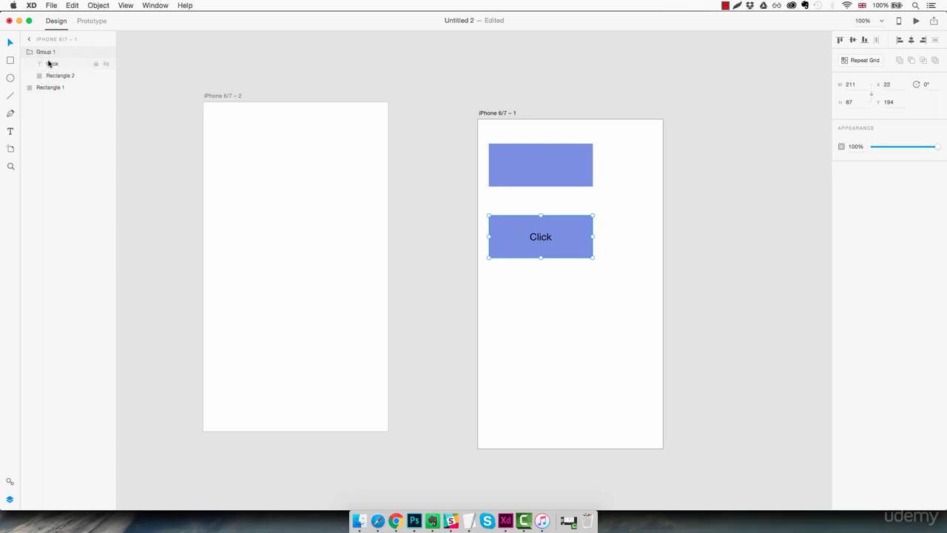
{"action": "left_click", "coordinate": [29, 52]}
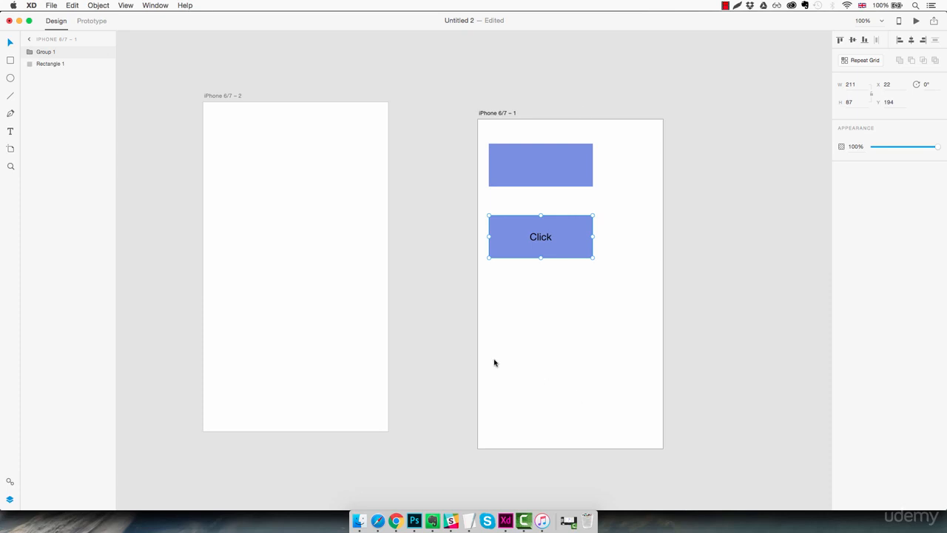
Draw a 375 by 241 rectangle across the artboard's bottom, at X 0, Y 426, and fill it dark grey
{"action": "left_click", "coordinate": [12, 60]}
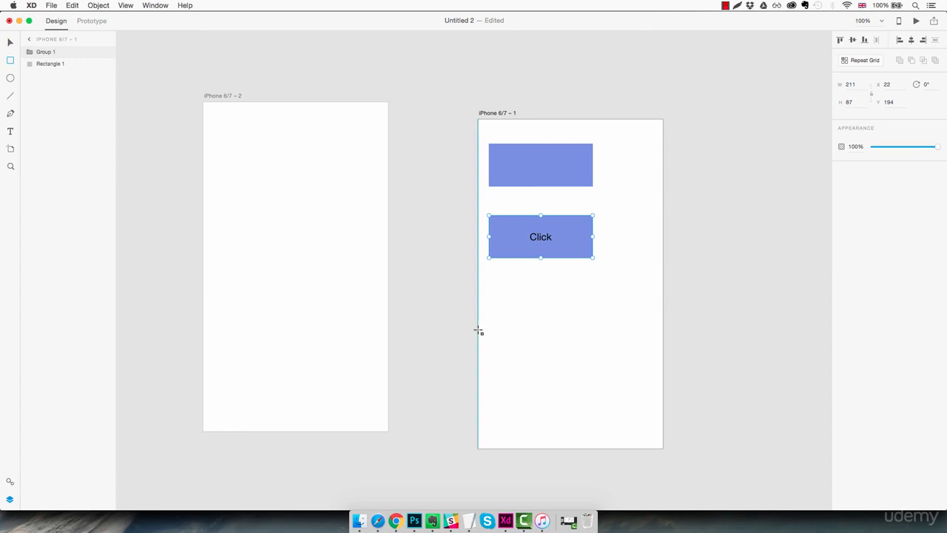
{"action": "mouse_move", "coordinate": [478, 330]}
{"action": "left_mouse_down"}
{"action": "mouse_move", "coordinate": [643, 448]}
{"action": "mouse_move", "coordinate": [662, 447]}
{"action": "left_mouse_up"}
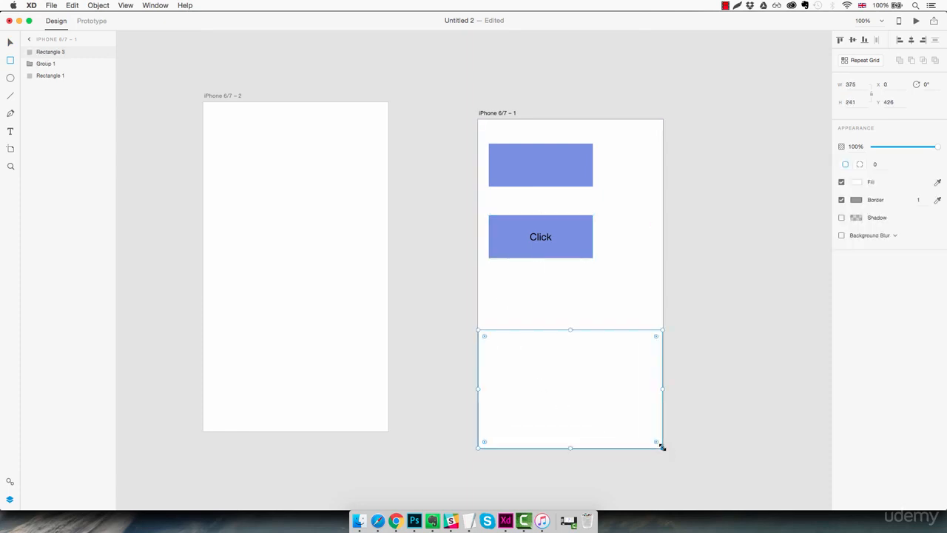
{"action": "left_click", "coordinate": [857, 182]}
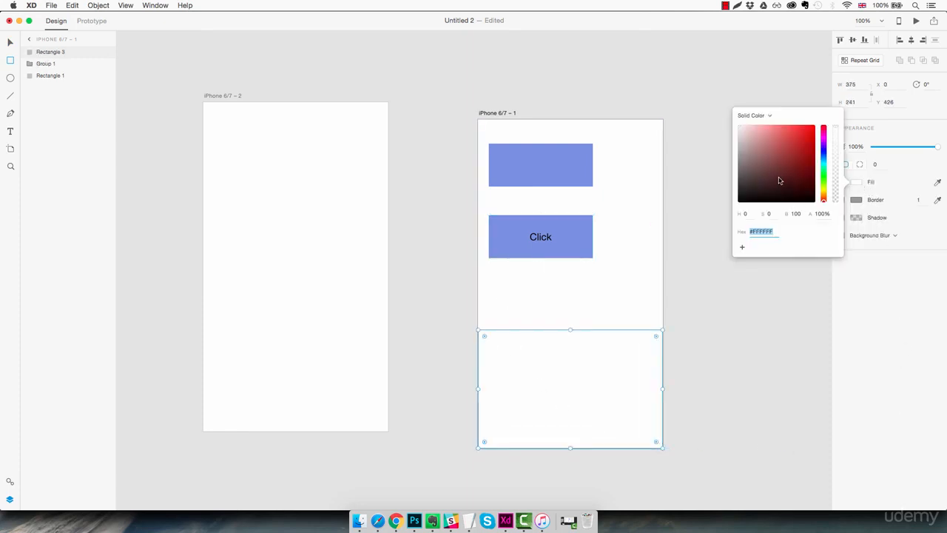
{"action": "left_click", "coordinate": [740, 185]}
{"action": "left_click", "coordinate": [659, 264]}
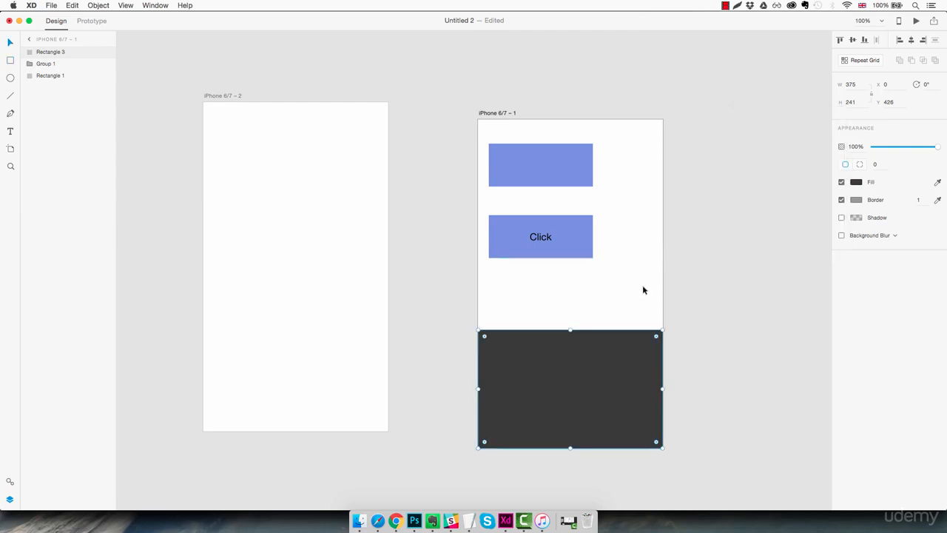
Lock the dark grey rectangle in its original place and test the lock by trying to move it
{"action": "left_click_drag", "start_coordinate": [616, 366], "coordinate": [624, 308]}
{"action": "key", "text": "super+z"}
{"action": "key", "text": "super+l"}
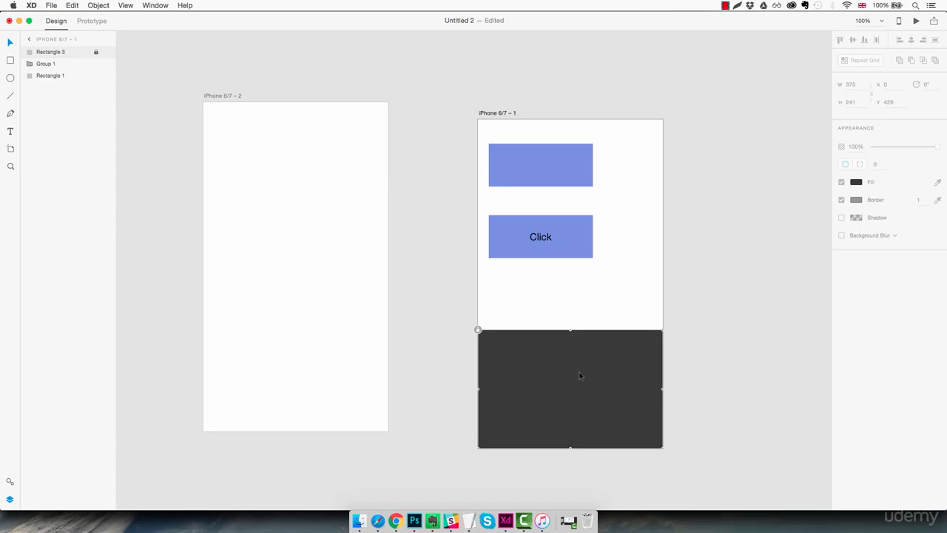
{"action": "left_click_drag", "start_coordinate": [580, 373], "coordinate": [630, 305]}
Change the fill of the rectangle inside the "Click" group to pink #E27BCE
{"action": "left_click", "coordinate": [545, 239]}
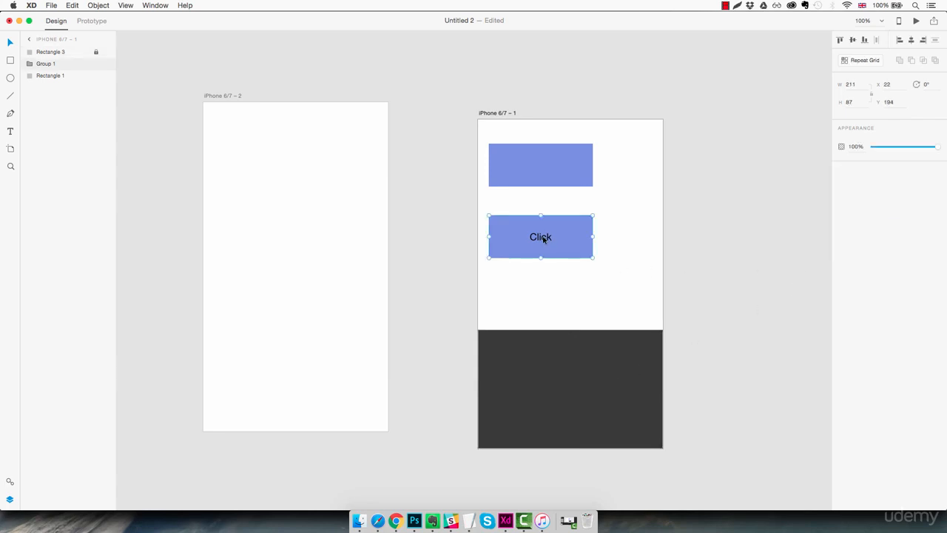
{"action": "double_click", "coordinate": [581, 247]}
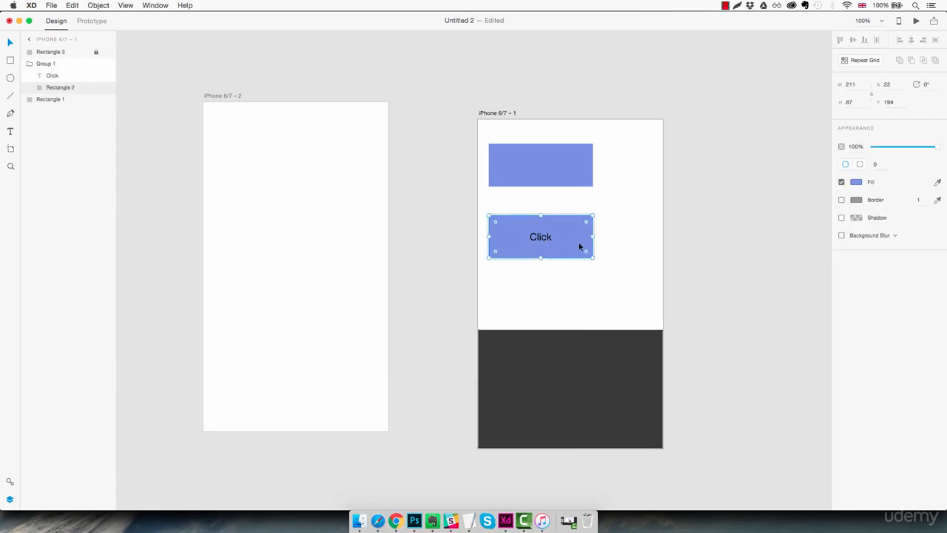
{"action": "left_click", "coordinate": [858, 185]}
{"action": "left_click", "coordinate": [824, 137]}
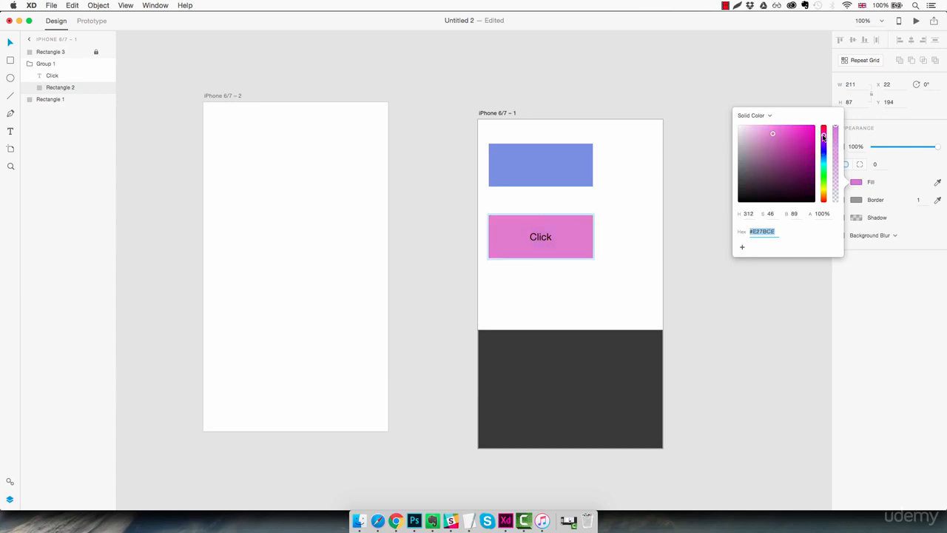
{"action": "left_click", "coordinate": [716, 307]}
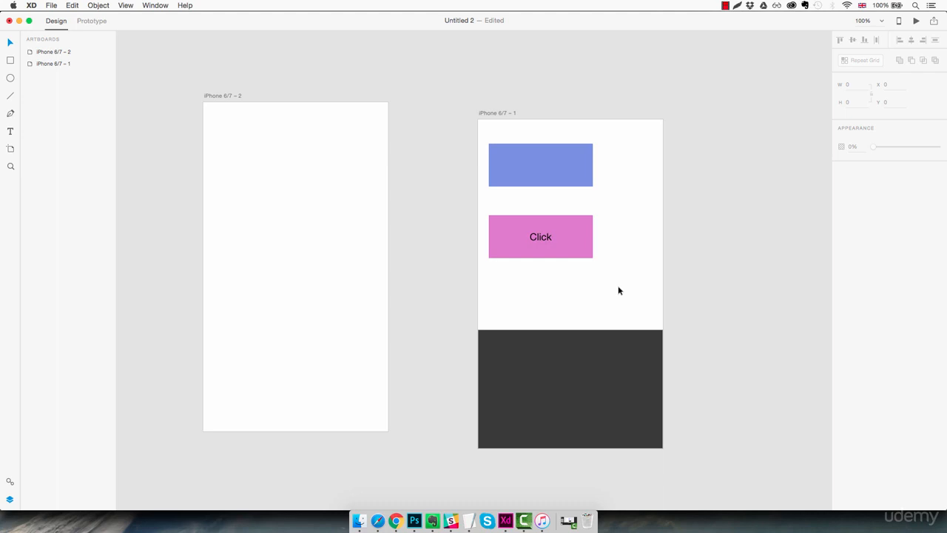
Undo the "Click" rectangle's pink fill change and redo it
{"action": "key", "text": "super+z"}
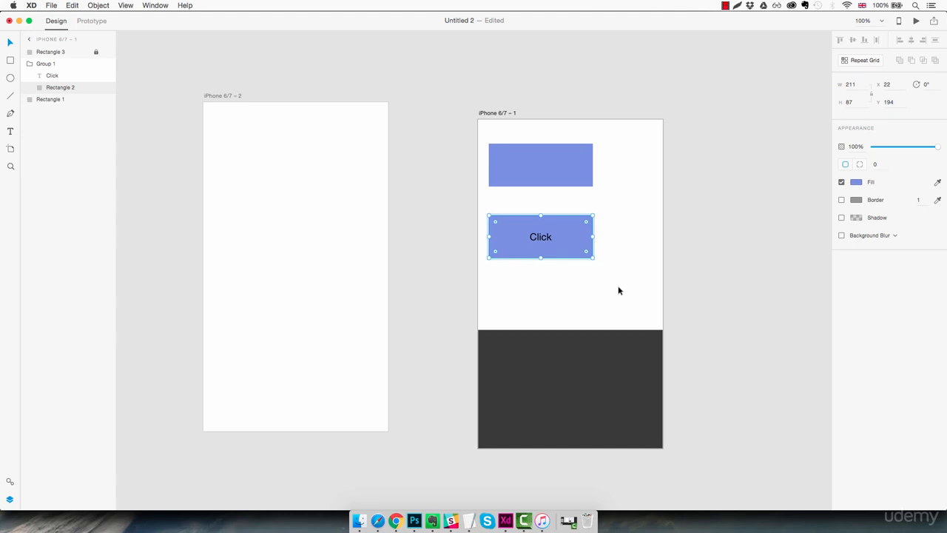
{"action": "key", "text": "super+shift+z"}
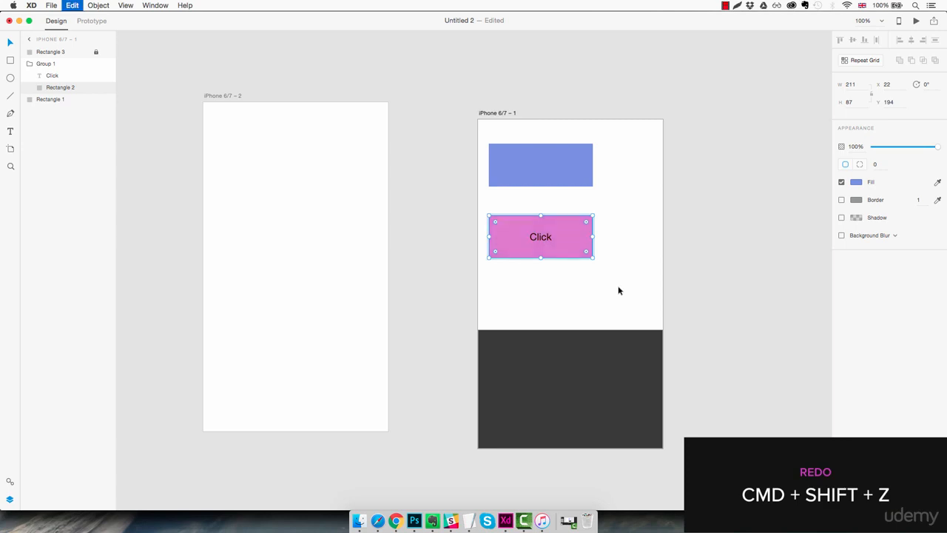